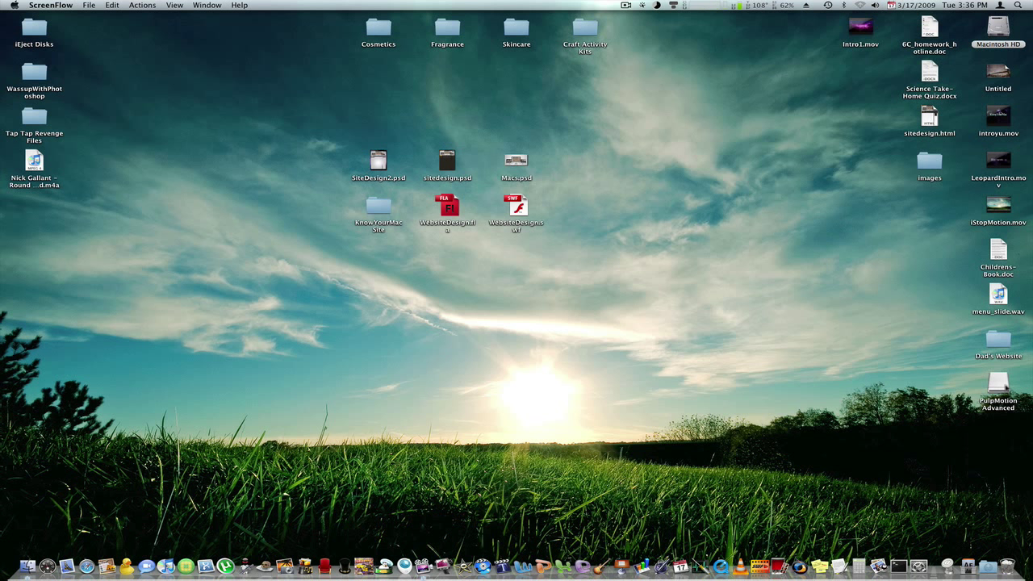
# Step: Launch PulpMotion Advanced from its disk image, allowing the downloaded app and declining update checks
pyautogui.click(1009, 394)
pyautogui.doubleClick(999, 386)
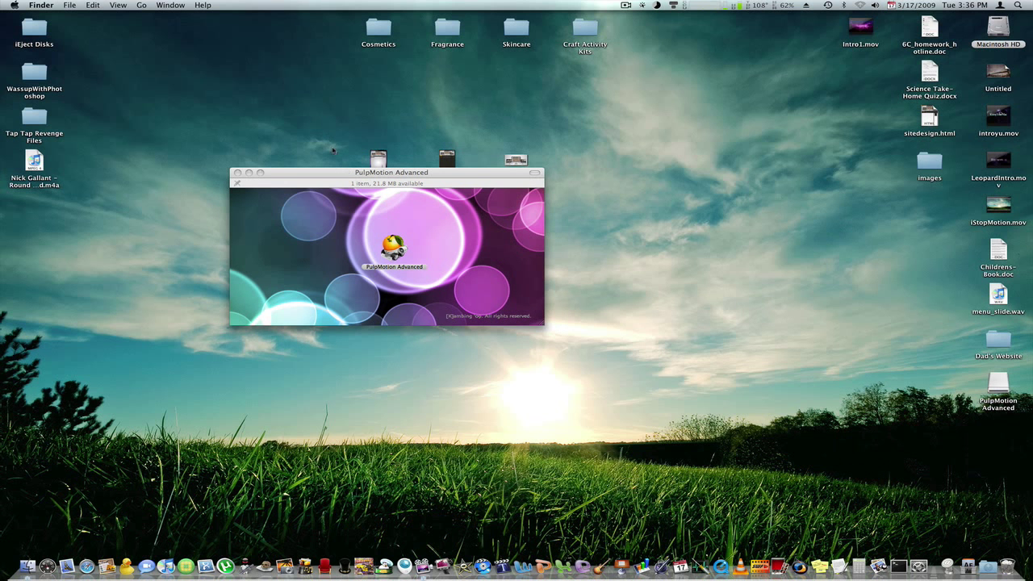
pyautogui.moveTo(335, 174); pyautogui.dragTo(435, 206)
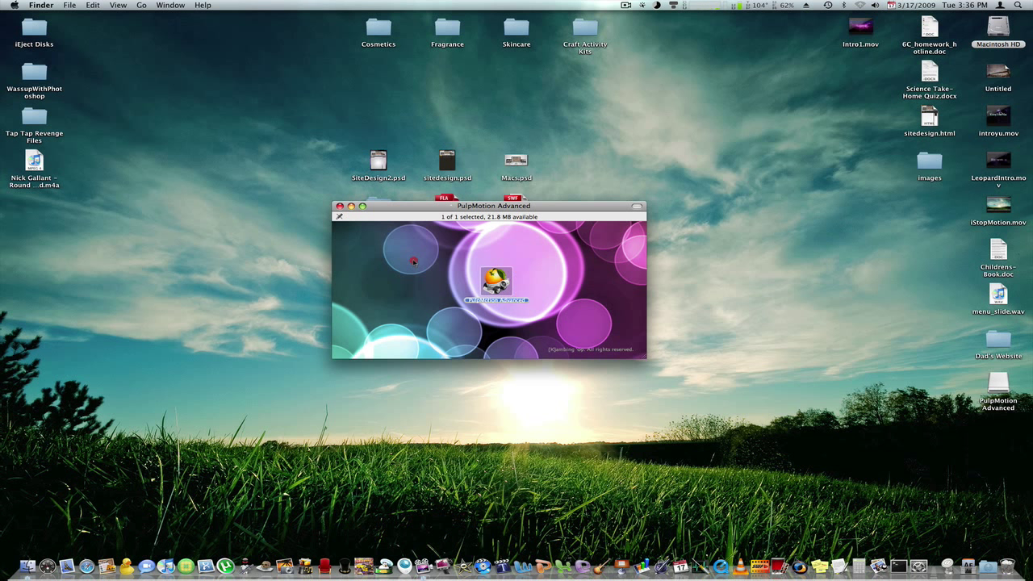
pyautogui.click(497, 281)
pyautogui.doubleClick(497, 281)
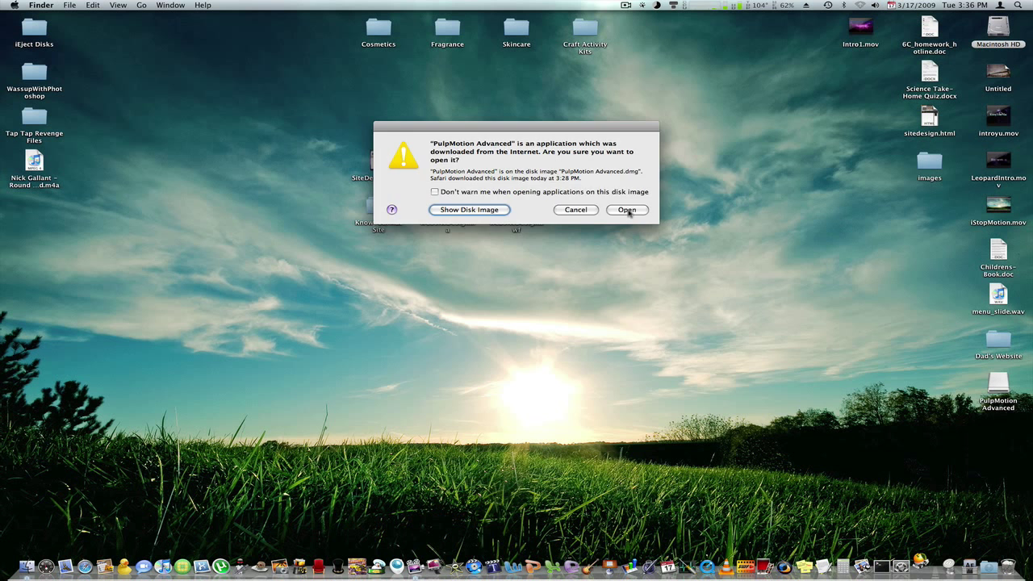
pyautogui.click(627, 209)
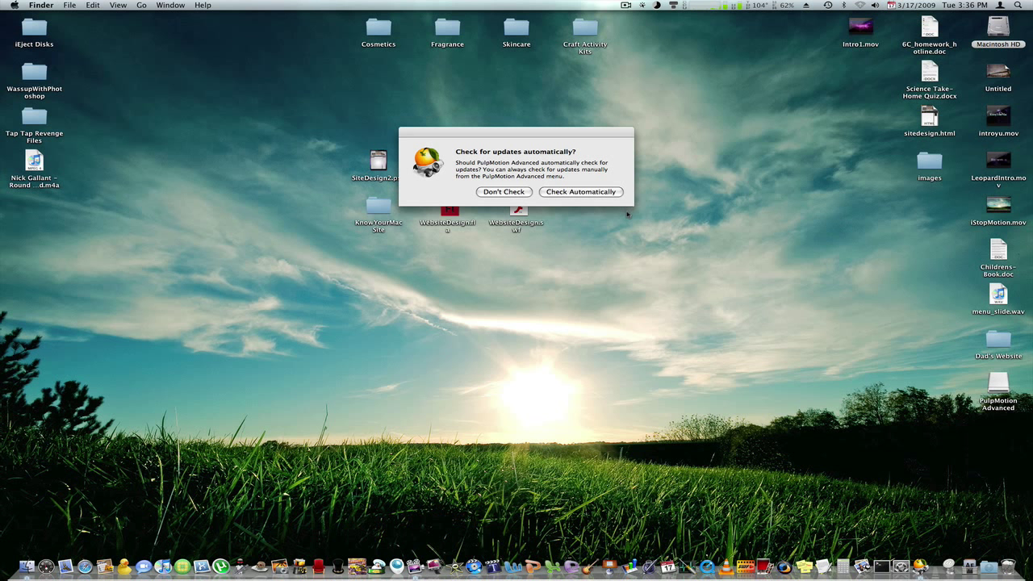
pyautogui.click(523, 192)
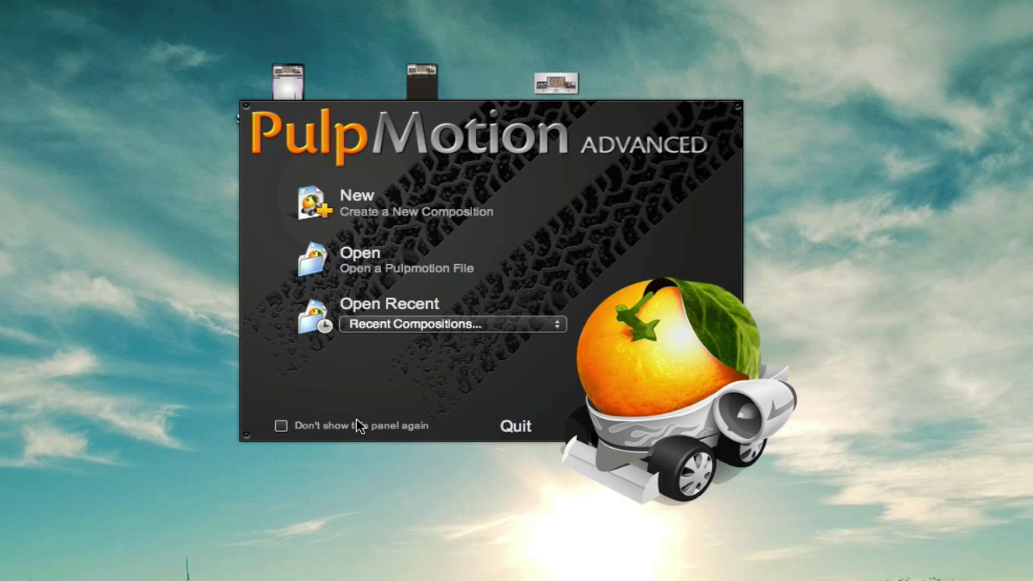
# Step: Glance at the recent compositions, then start a new composition and browse the theme list
pyautogui.click(273, 428)
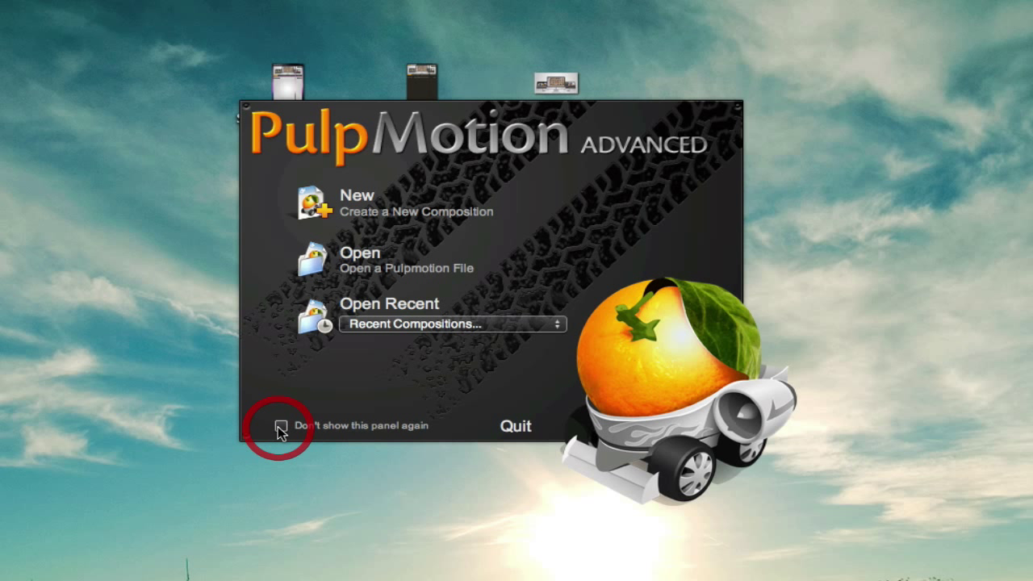
pyautogui.click(410, 324)
pyautogui.click(526, 268)
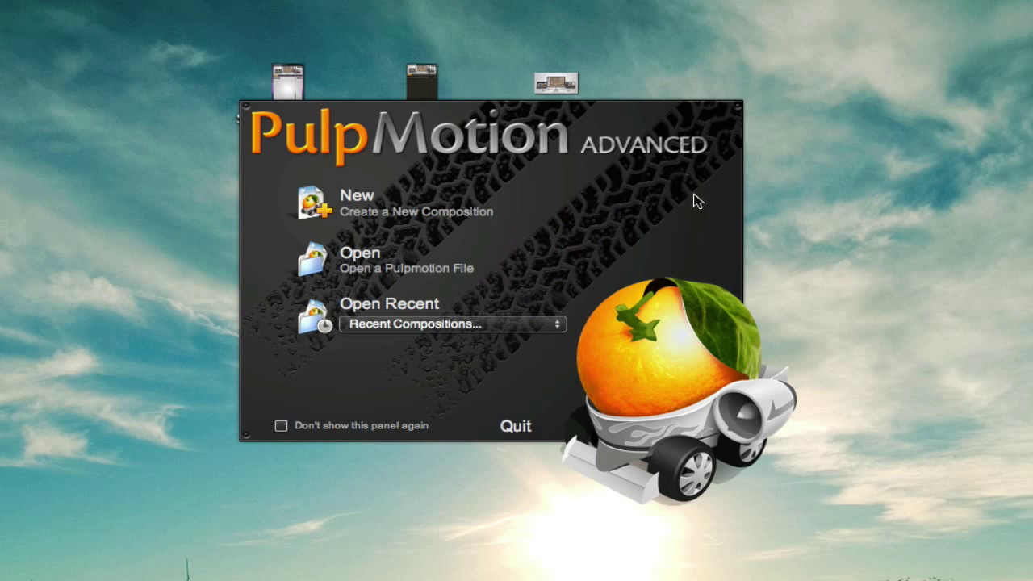
pyautogui.click(347, 202)
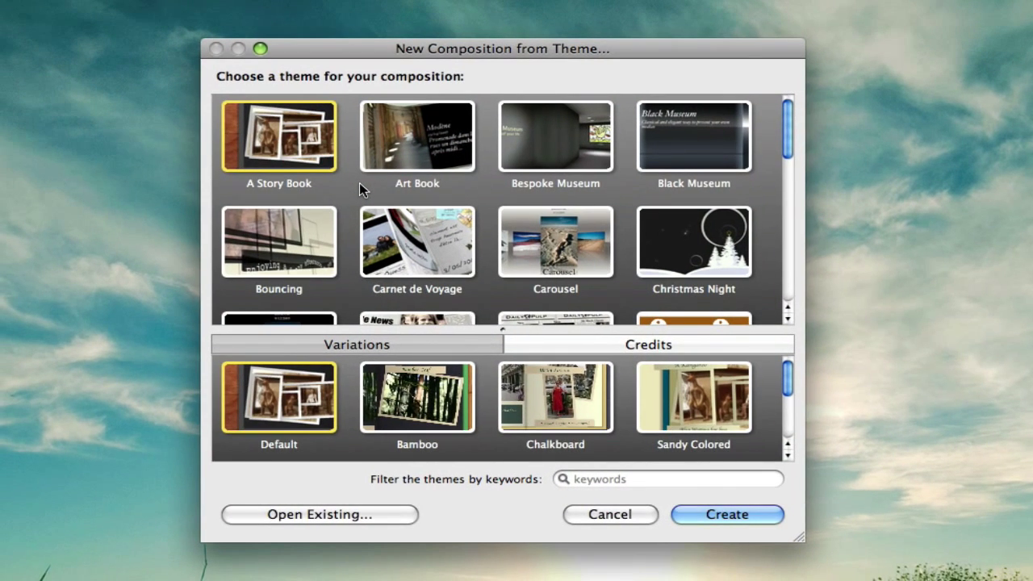
pyautogui.scroll(-3, 359, 182)
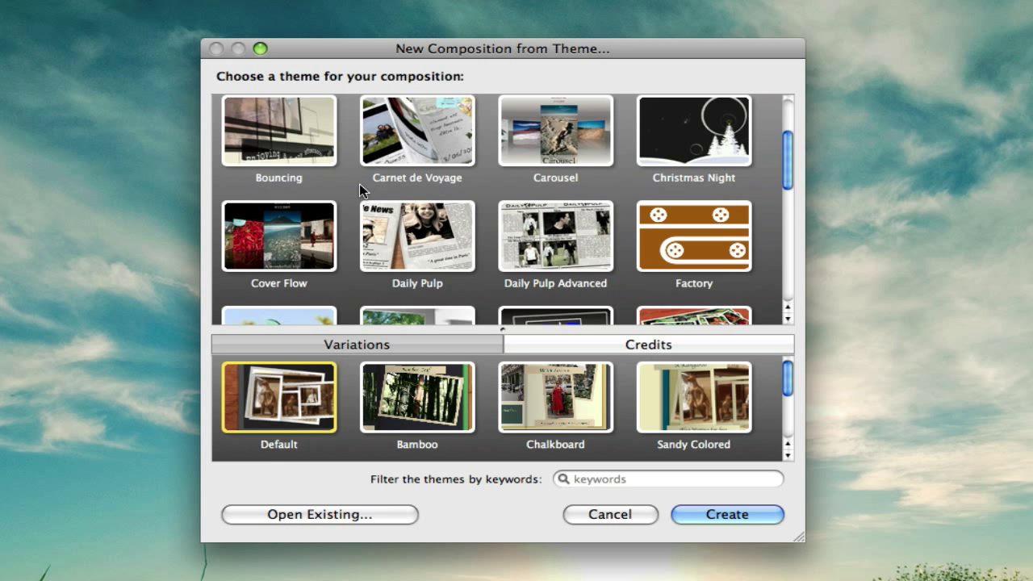
pyautogui.scroll(-10, 359, 183)
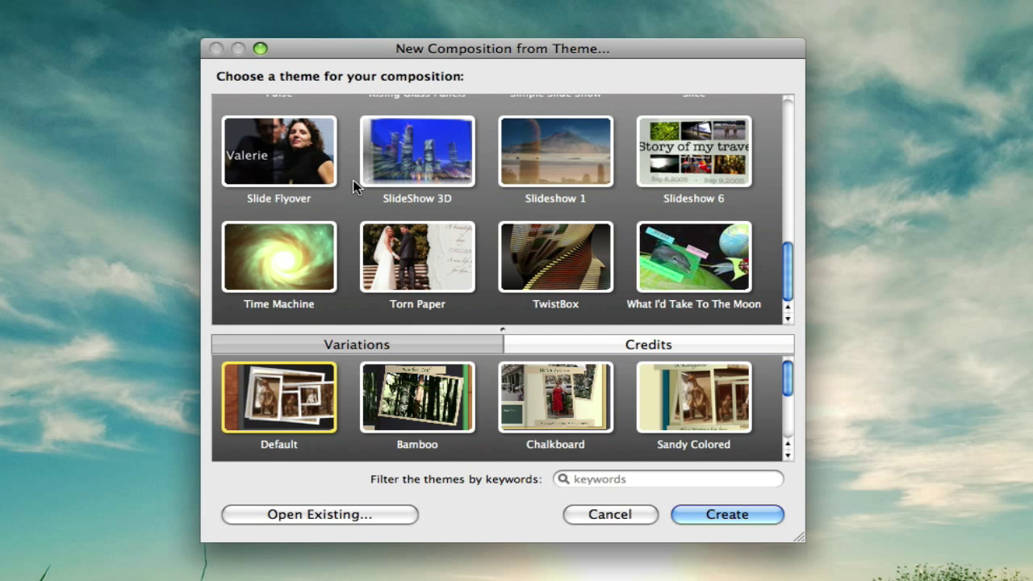
pyautogui.scroll(3, 355, 186)
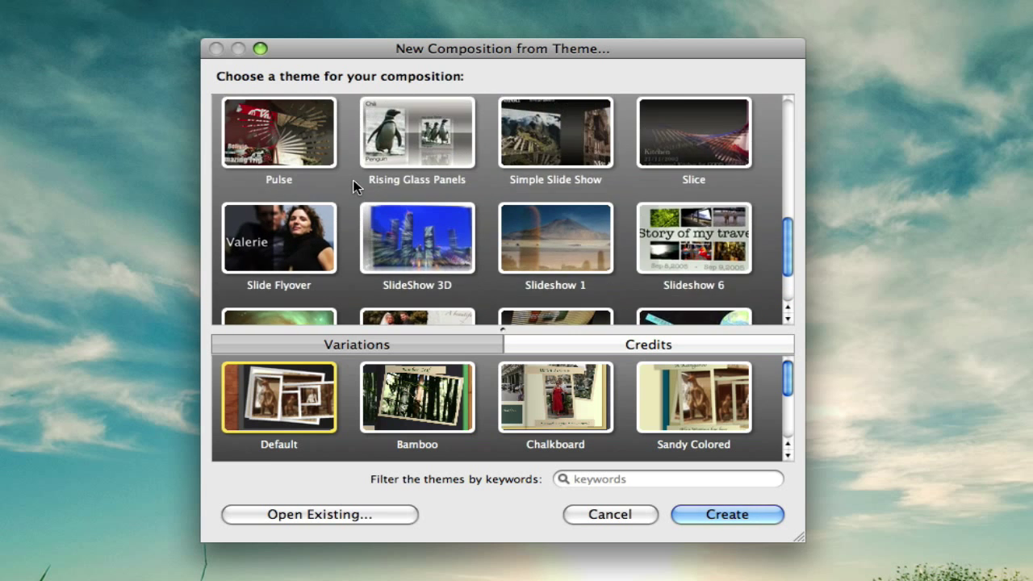
pyautogui.scroll(10, 355, 186)
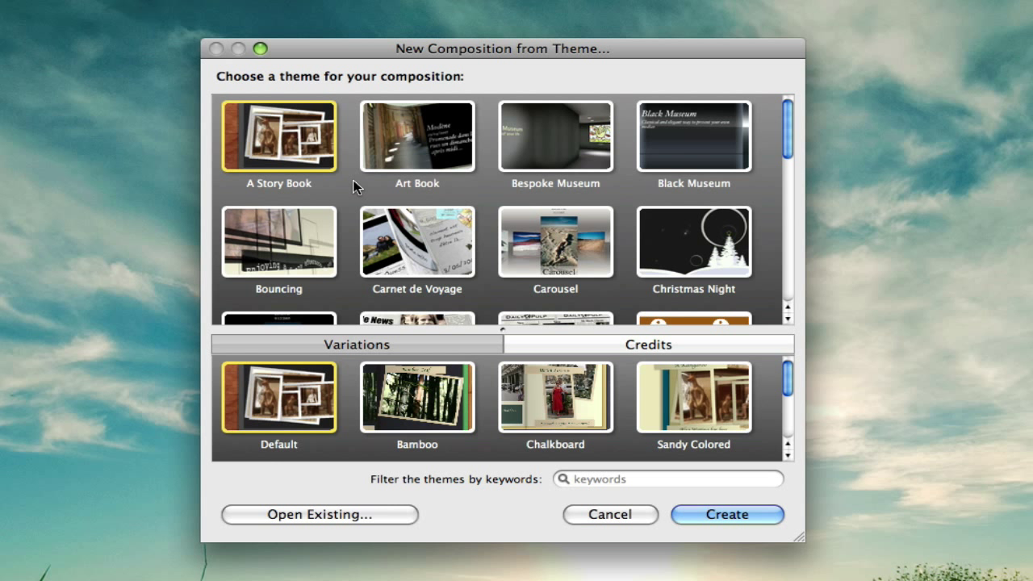
# Step: Choose the Bespoke Museum theme with its Gold Museum variation and create the composition
pyautogui.click(555, 162)
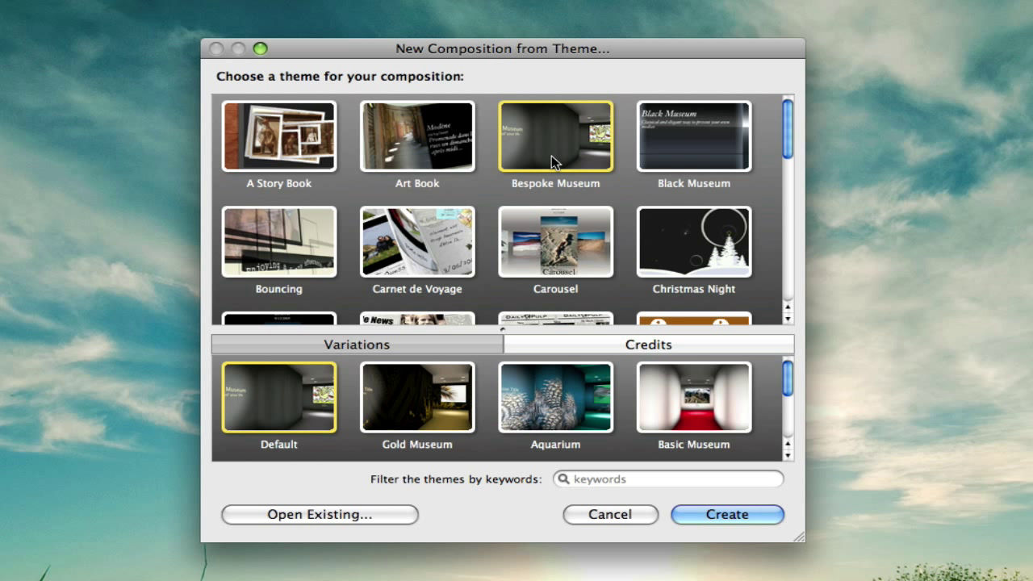
pyautogui.scroll(-1, 788, 384)
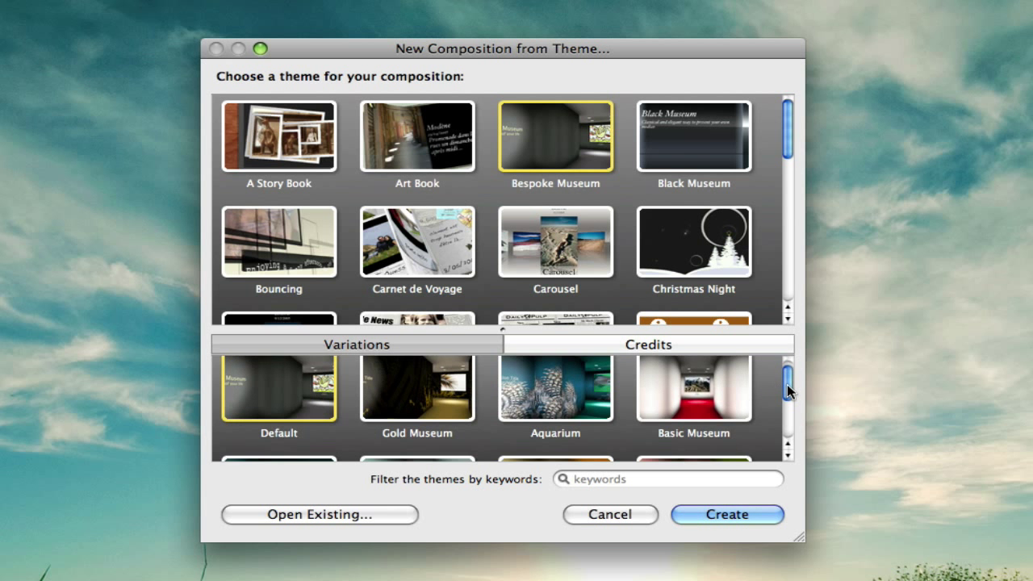
pyautogui.scroll(-5, 787, 384)
pyautogui.scroll(4, 787, 384)
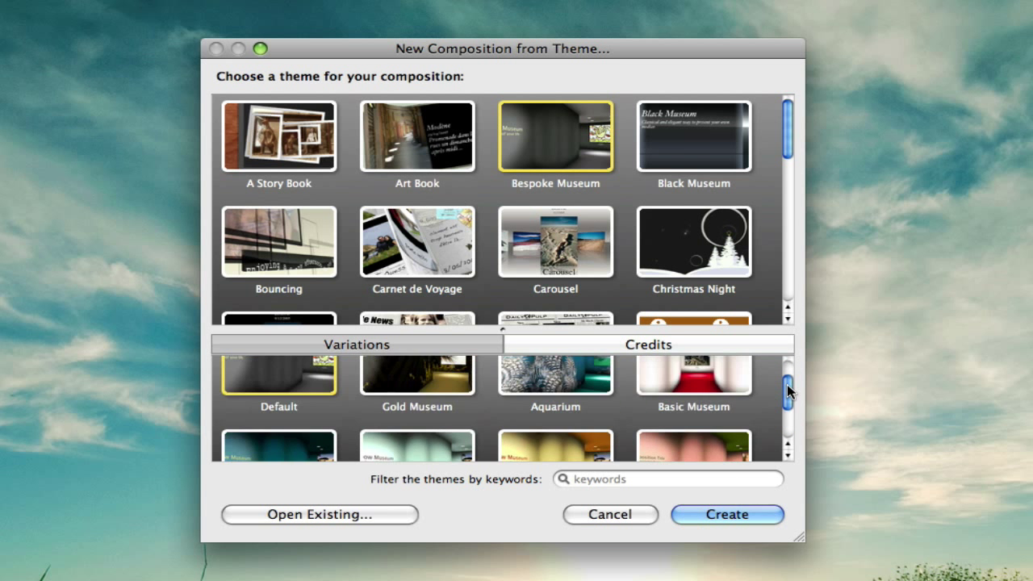
pyautogui.scroll(3, 787, 385)
pyautogui.click(426, 383)
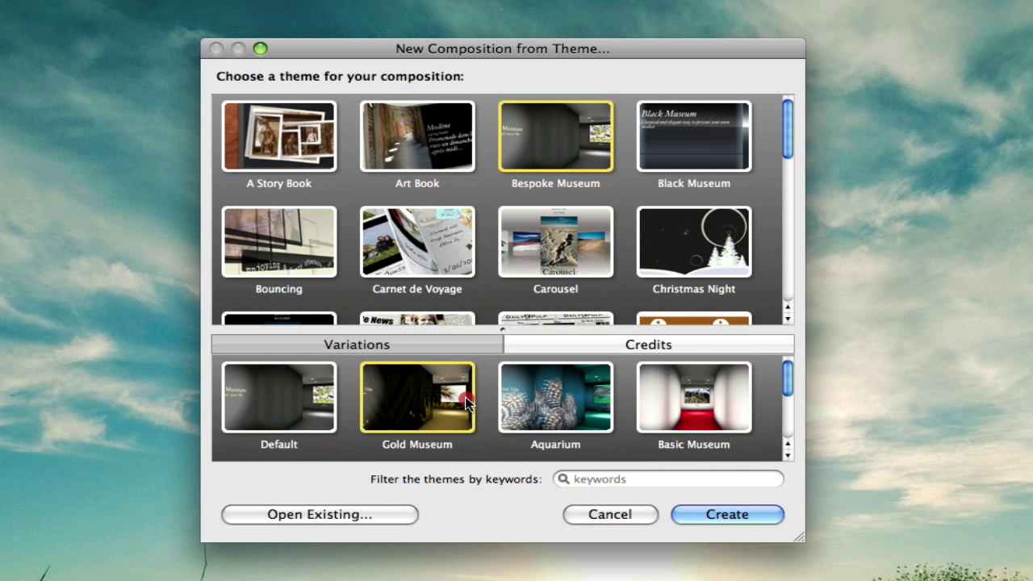
pyautogui.click(727, 521)
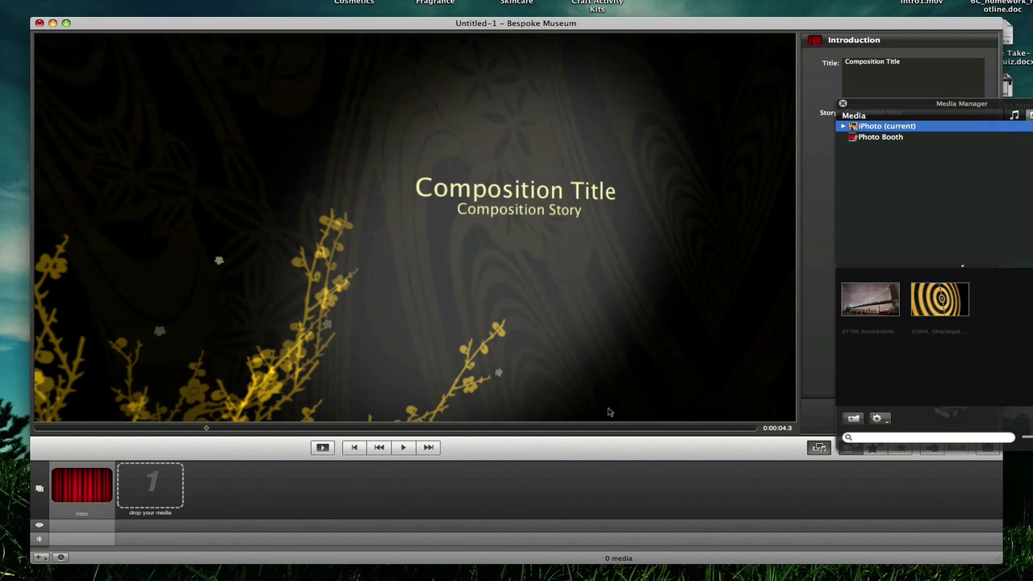
# Step: Close the media browser and replace the introduction title with 'KnowYourMac'
pyautogui.click(843, 103)
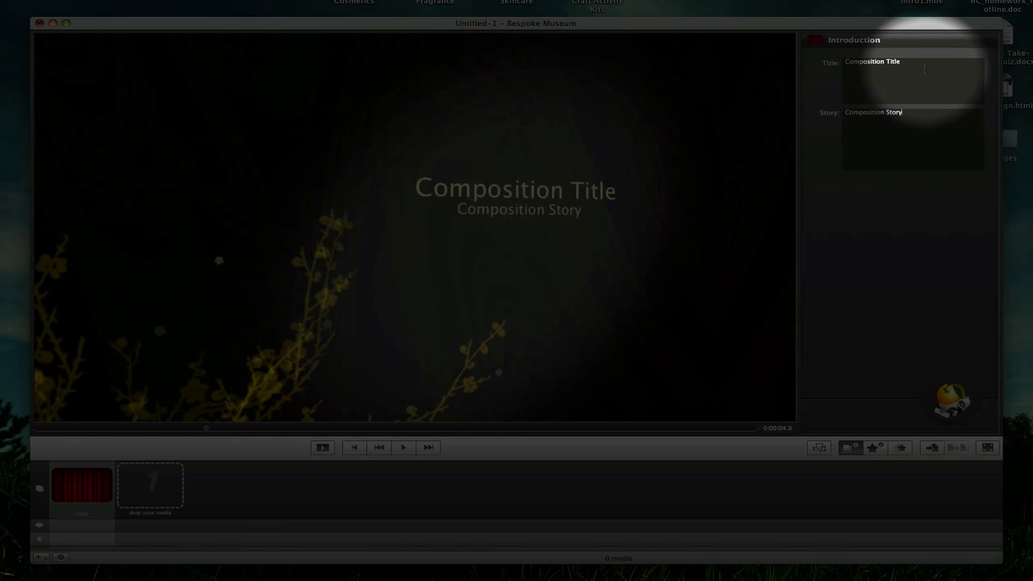
pyautogui.click(845, 60)
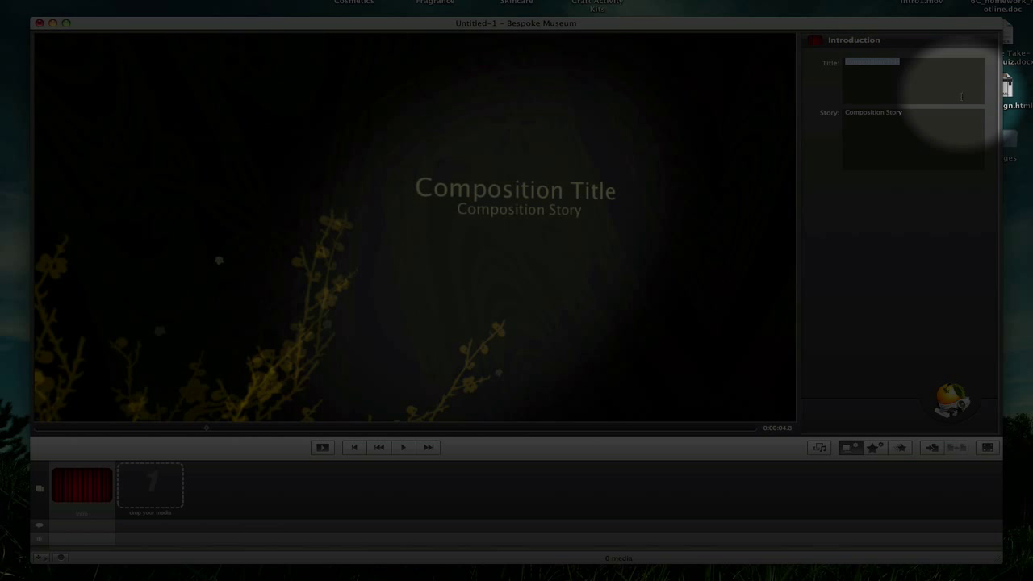
pyautogui.write('Kno')
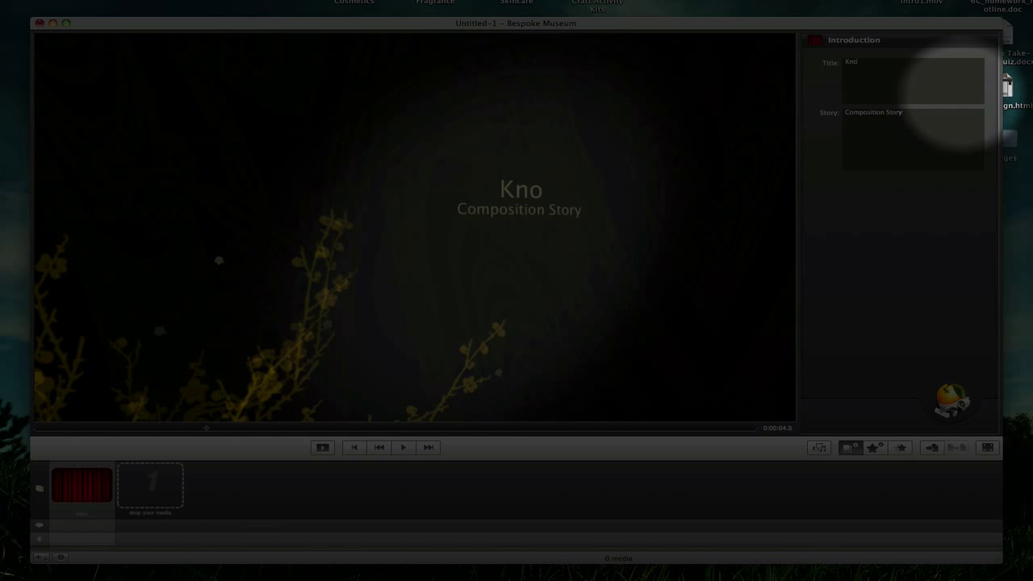
pyautogui.write('wYourMac')
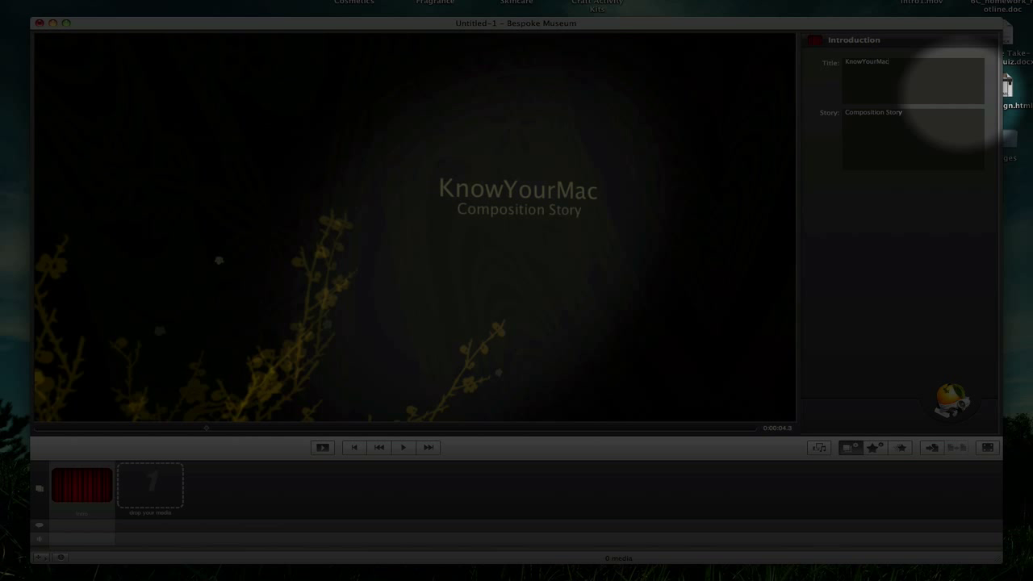
# Step: Replace the story placeholder with 'A Mac OS X Tutorial YouTuber'
pyautogui.click(917, 113)
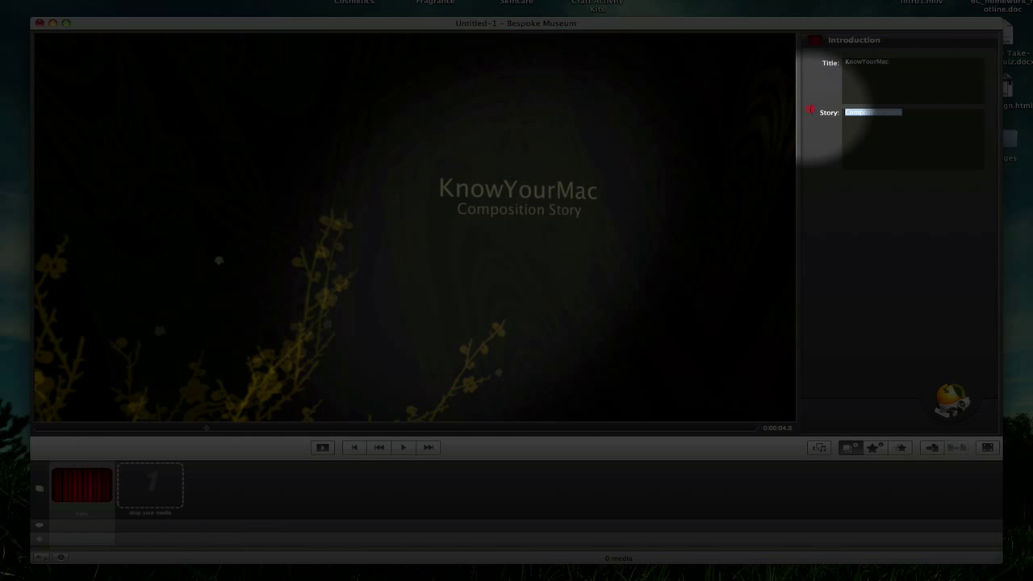
pyautogui.moveTo(808, 110); pyautogui.dragTo(933, 133)
pyautogui.write('A')
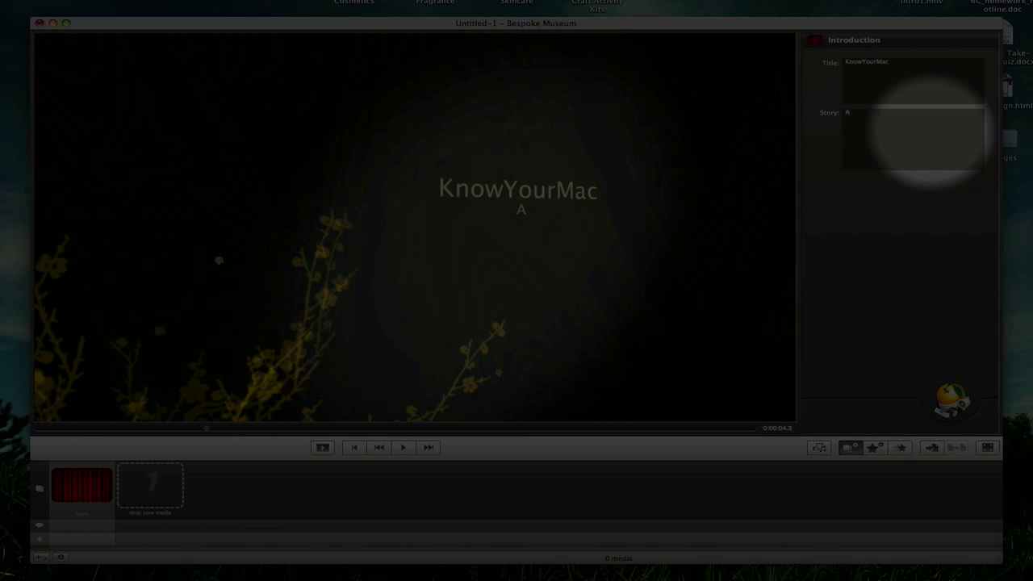
pyautogui.write(' Mac OS X Tutorial YouTube')
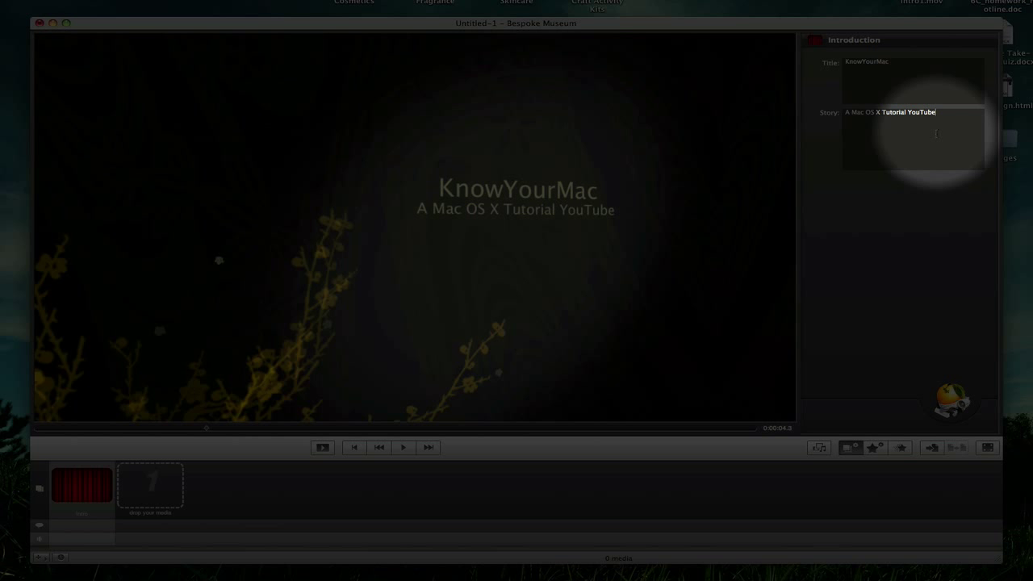
pyautogui.write('r')
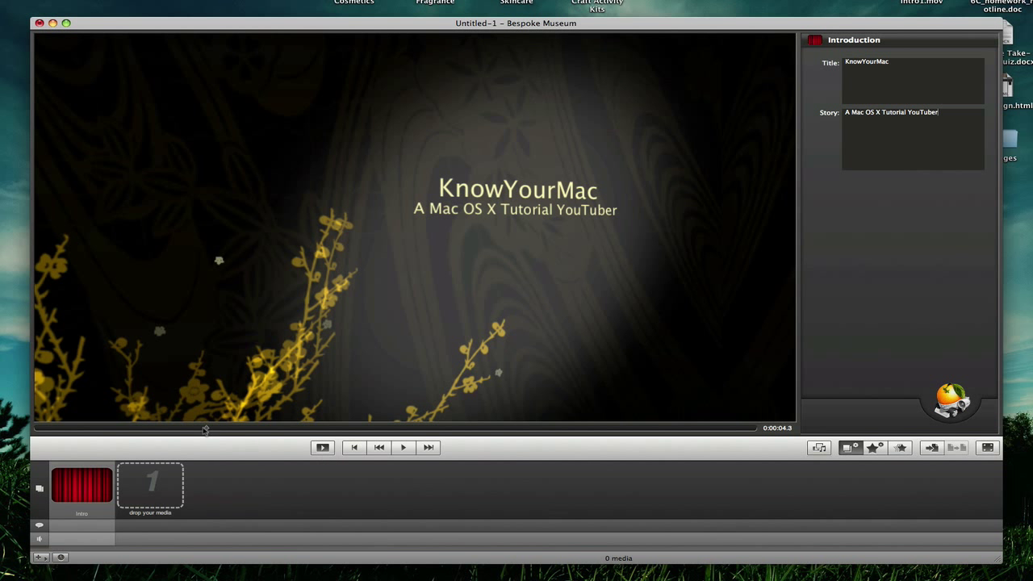
# Step: Play the KnowYourMac intro from the start, then pause and scrub ahead to about 3.4 seconds
pyautogui.moveTo(204, 430); pyautogui.dragTo(34, 423)
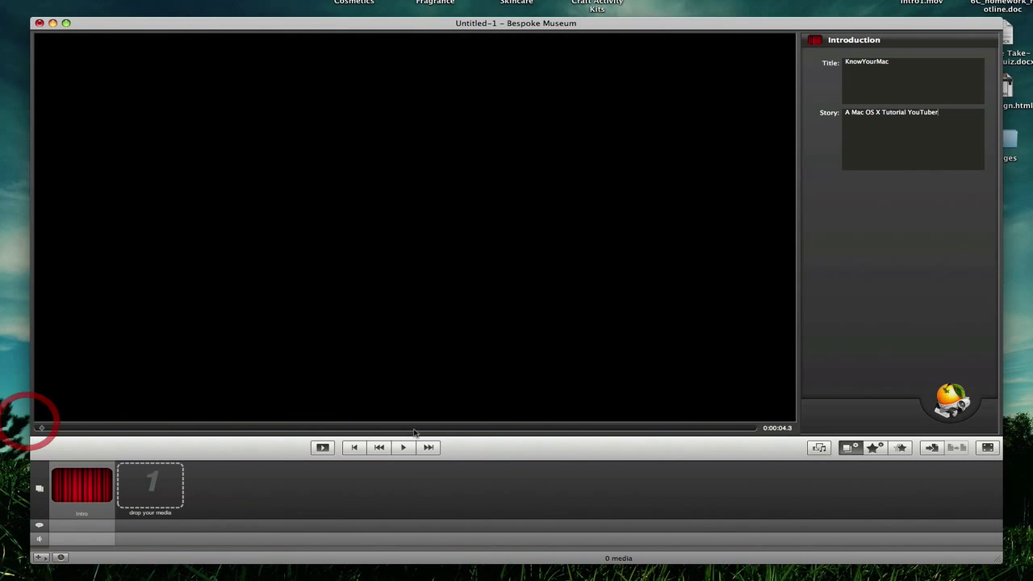
pyautogui.click(405, 447)
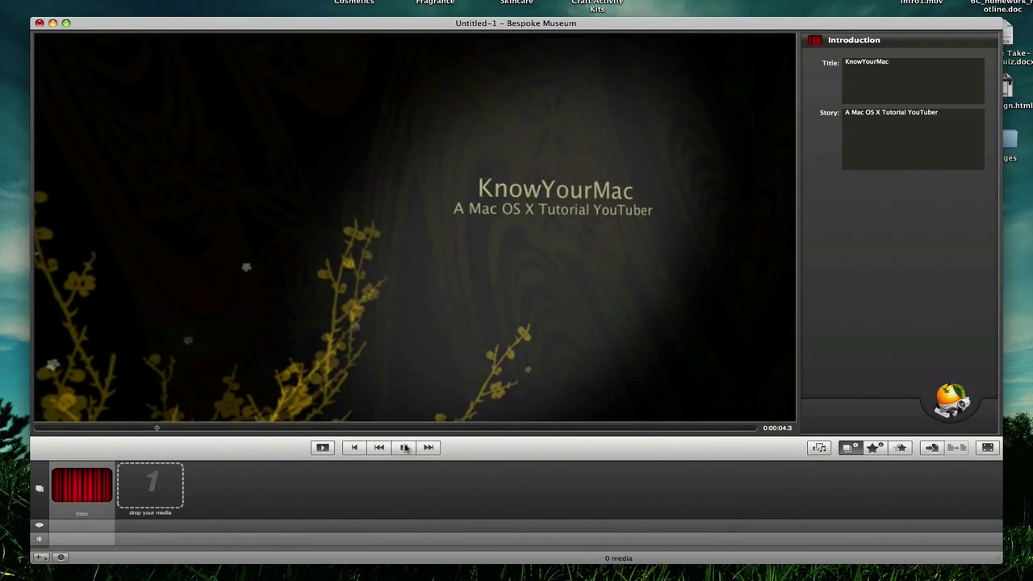
pyautogui.click(404, 447)
pyautogui.moveTo(456, 429); pyautogui.dragTo(683, 431)
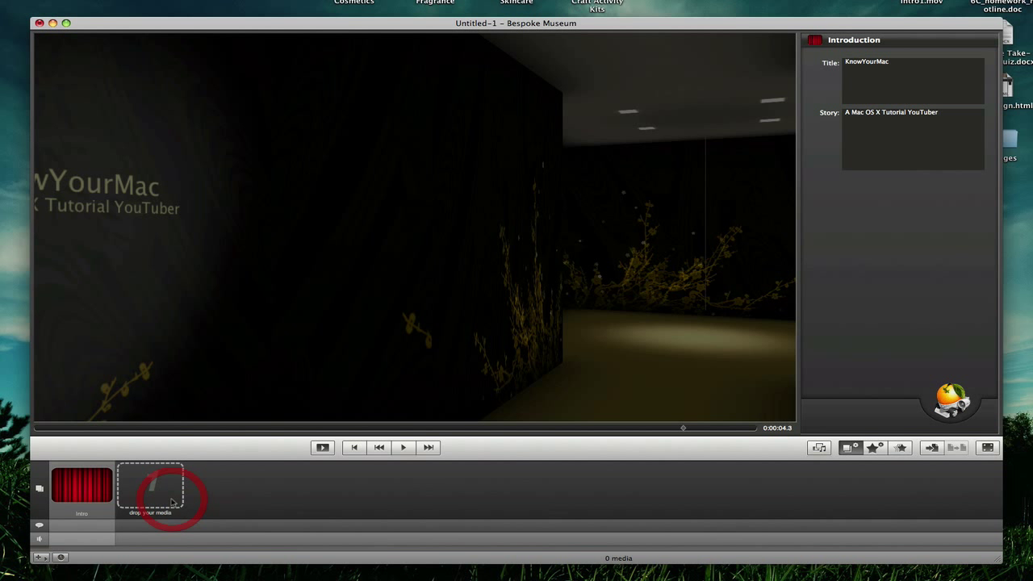
# Step: Add the Brooklyn Bridge photo from iPhoto as the first slide and show its title details
pyautogui.click(818, 448)
pyautogui.moveTo(941, 113); pyautogui.dragTo(395, 85)
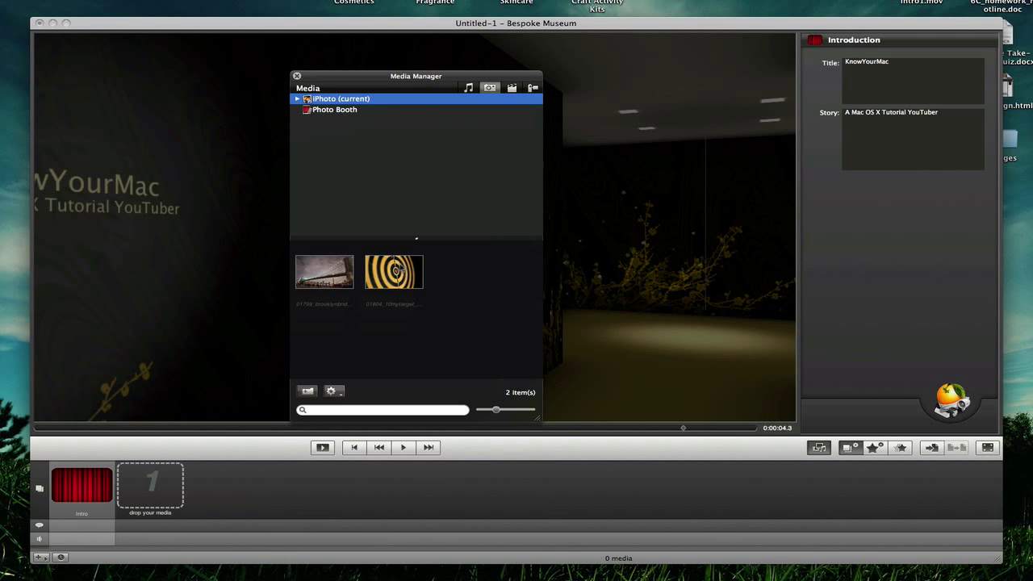
pyautogui.moveTo(324, 272); pyautogui.dragTo(151, 485)
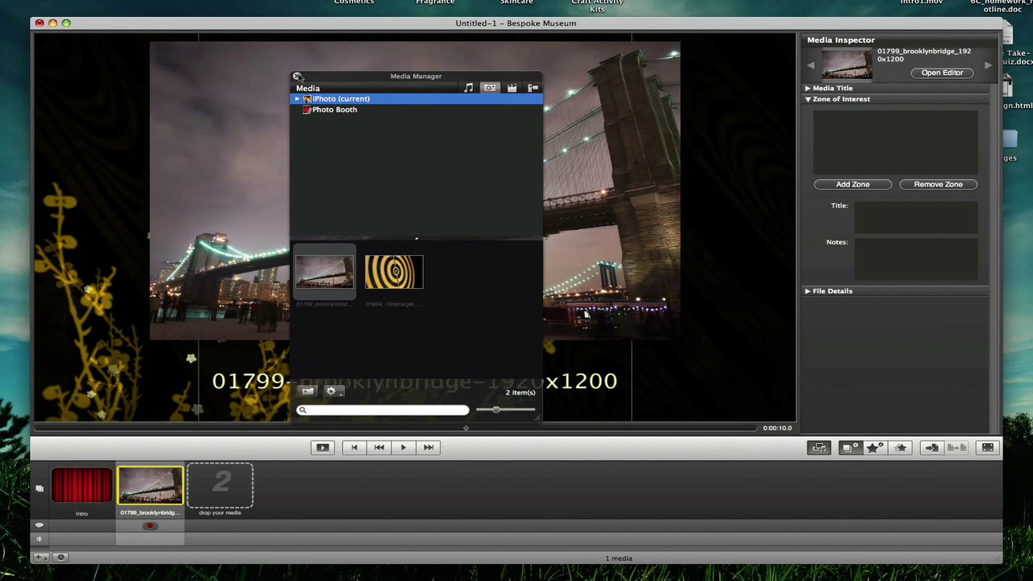
pyautogui.click(296, 76)
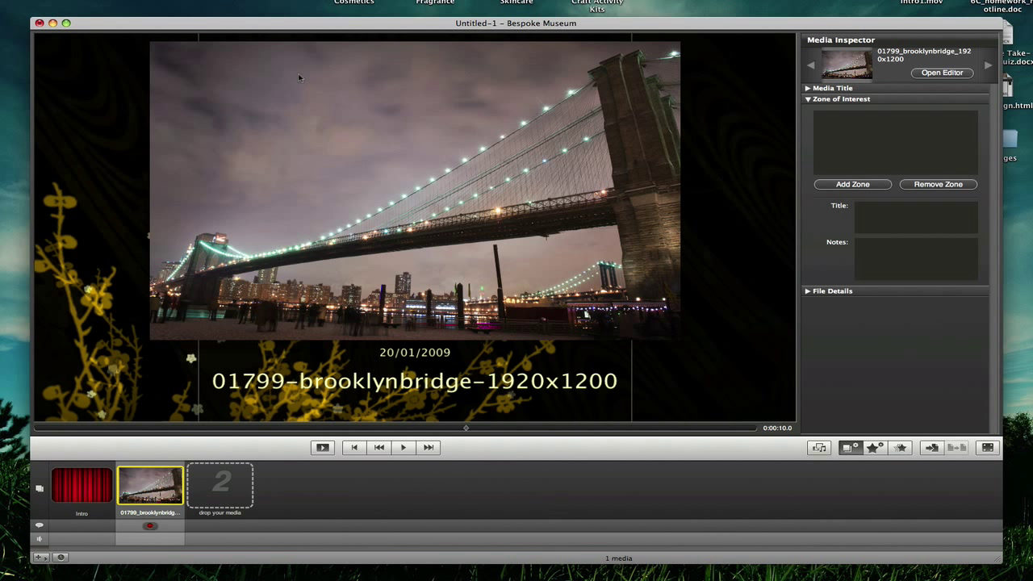
pyautogui.click(840, 89)
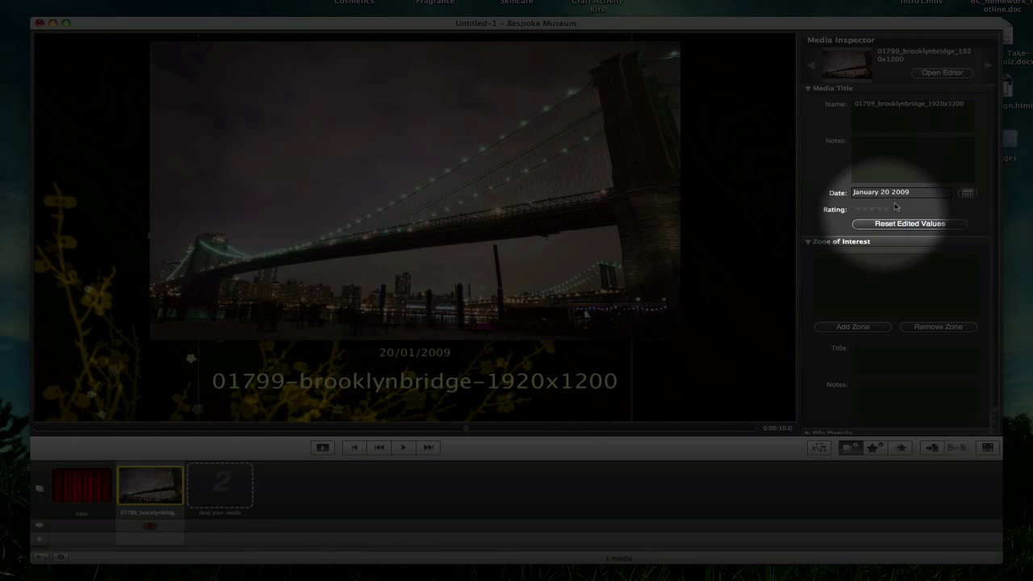
# Step: Name the photo 'Brooklyn Bridge', add the note 'In New York', and bring up its date picker
pyautogui.tripleClick(888, 103)
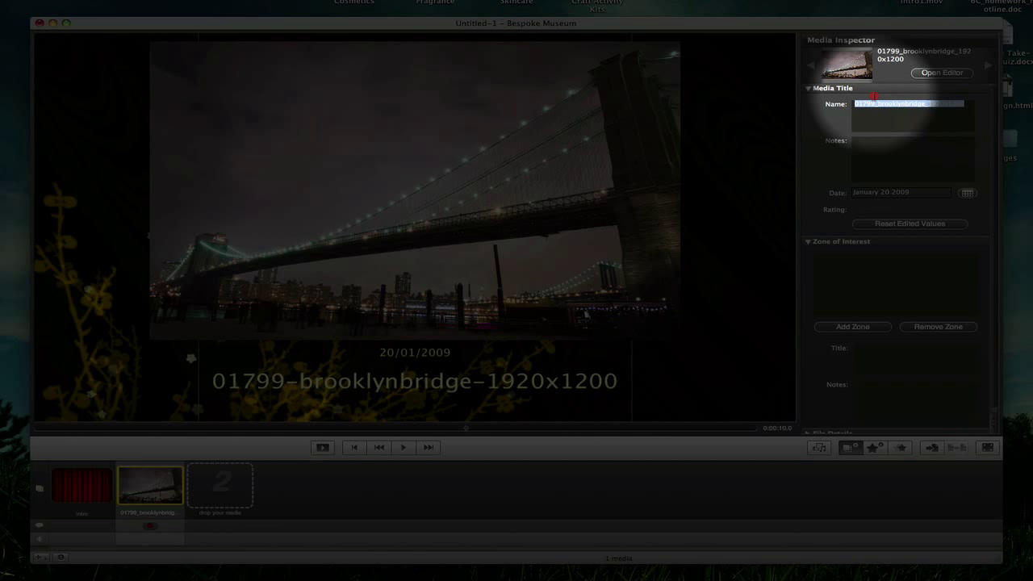
pyautogui.write('Broo')
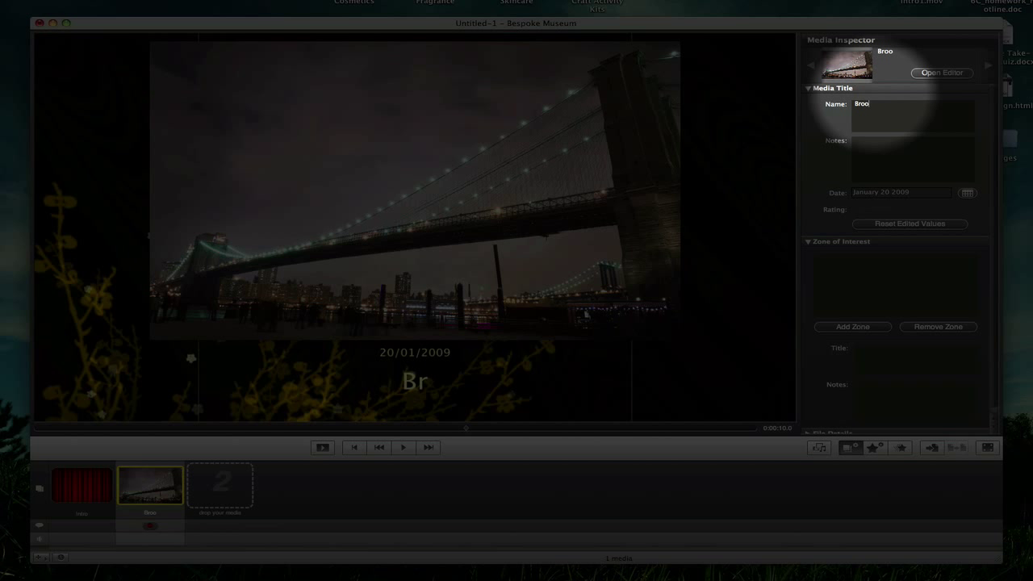
pyautogui.write('klyn Bri')
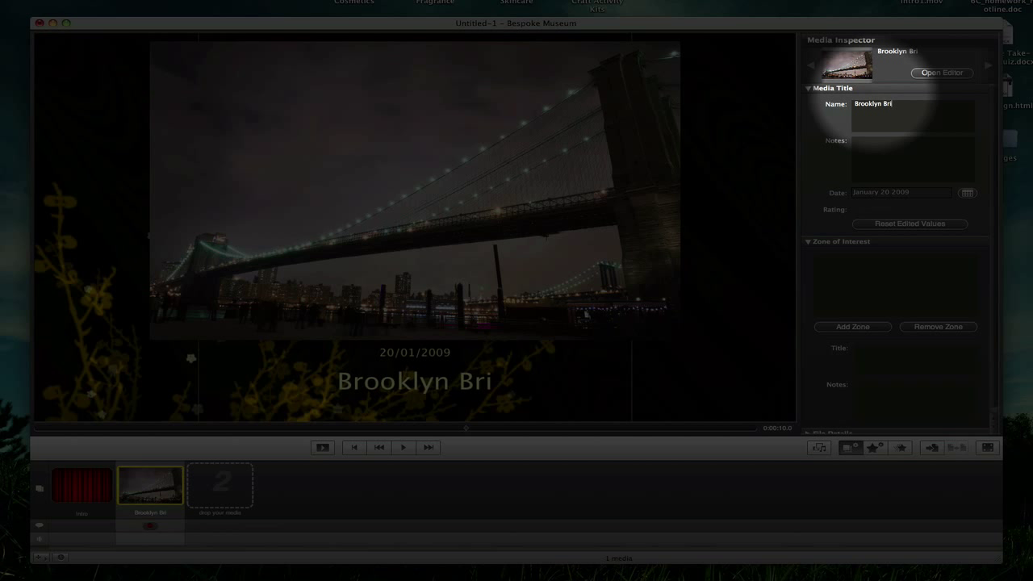
pyautogui.write('dgh')
pyautogui.press('BackSpace')
pyautogui.press('BackSpace')
pyautogui.write('ge')
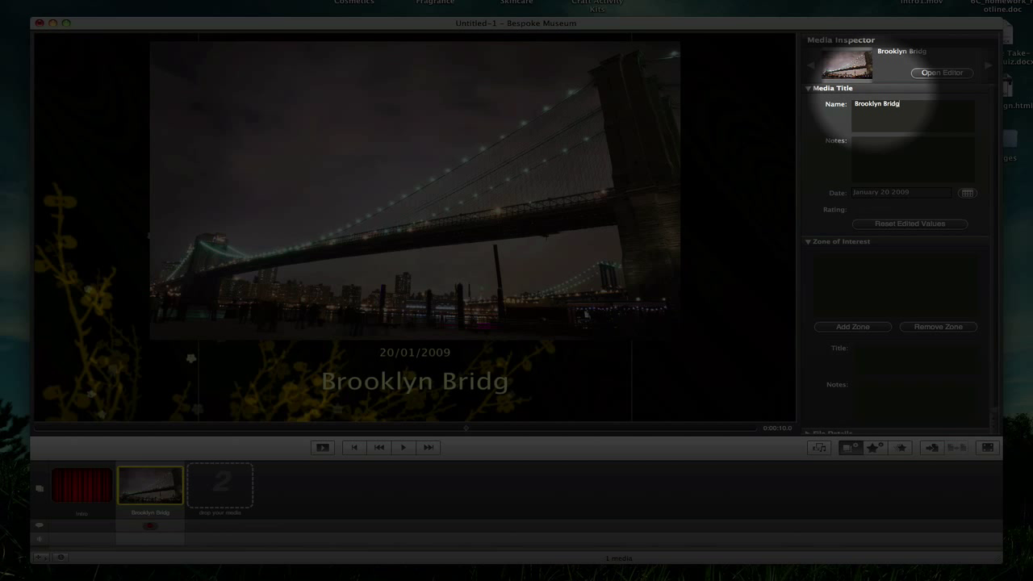
pyautogui.click(868, 158)
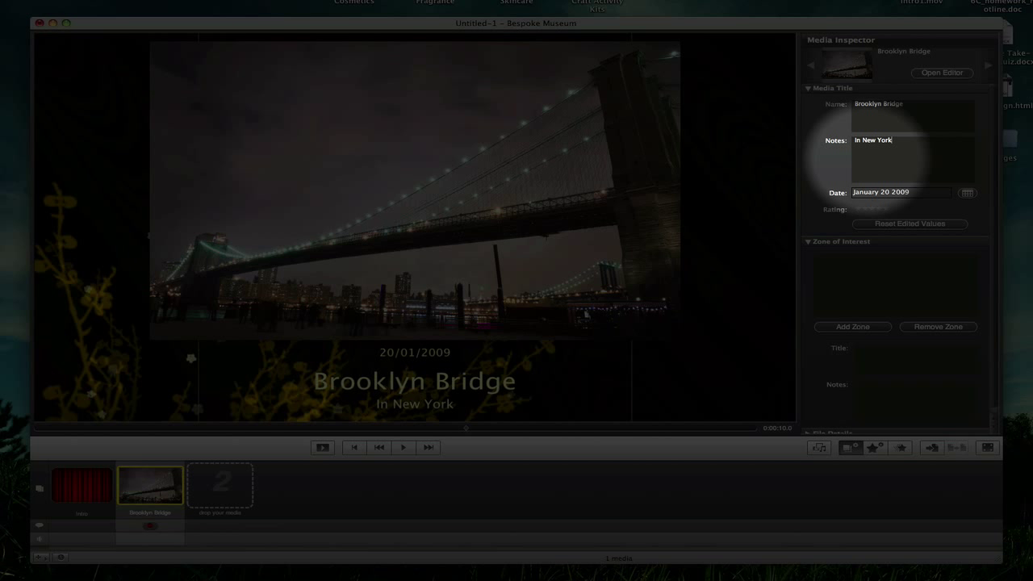
pyautogui.click(967, 193)
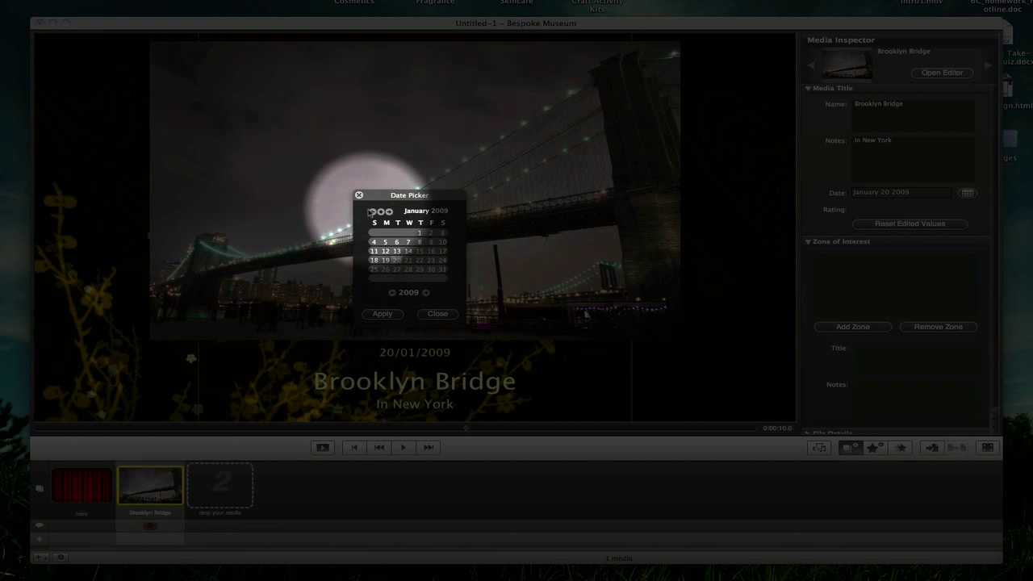
# Step: Date the photo December 30 2008 and give it a star rating
pyautogui.click(372, 212)
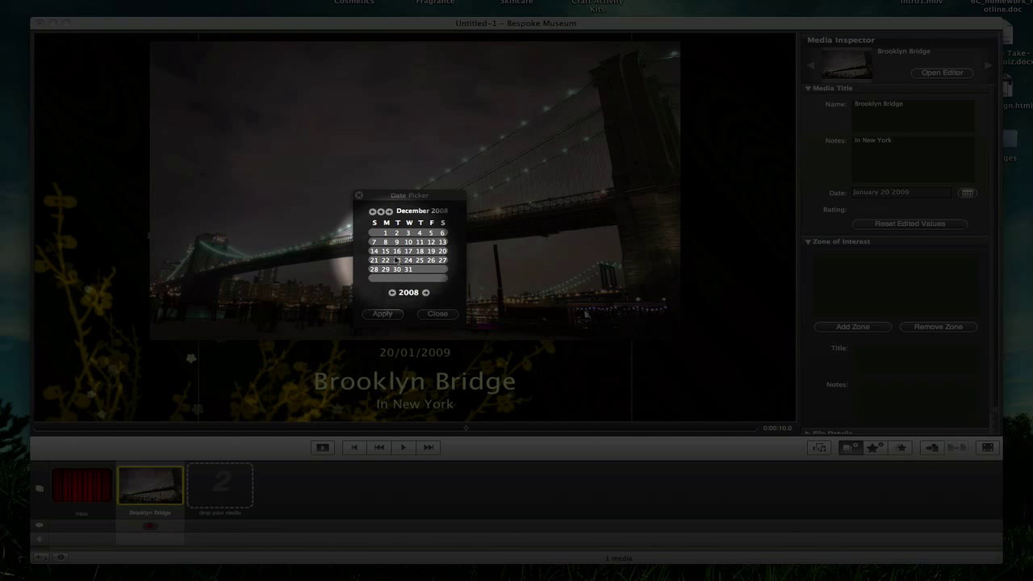
pyautogui.click(383, 313)
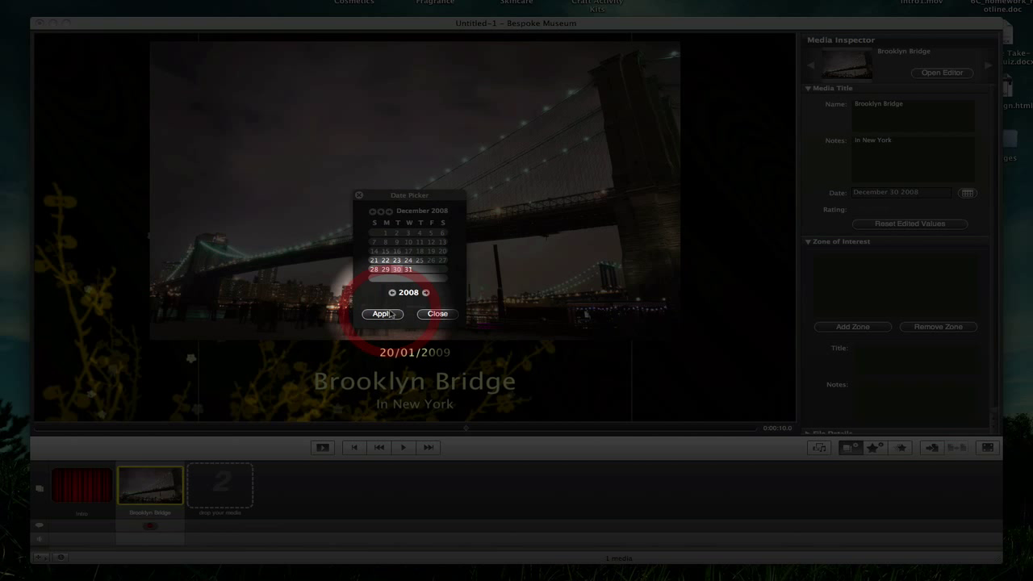
pyautogui.click(359, 196)
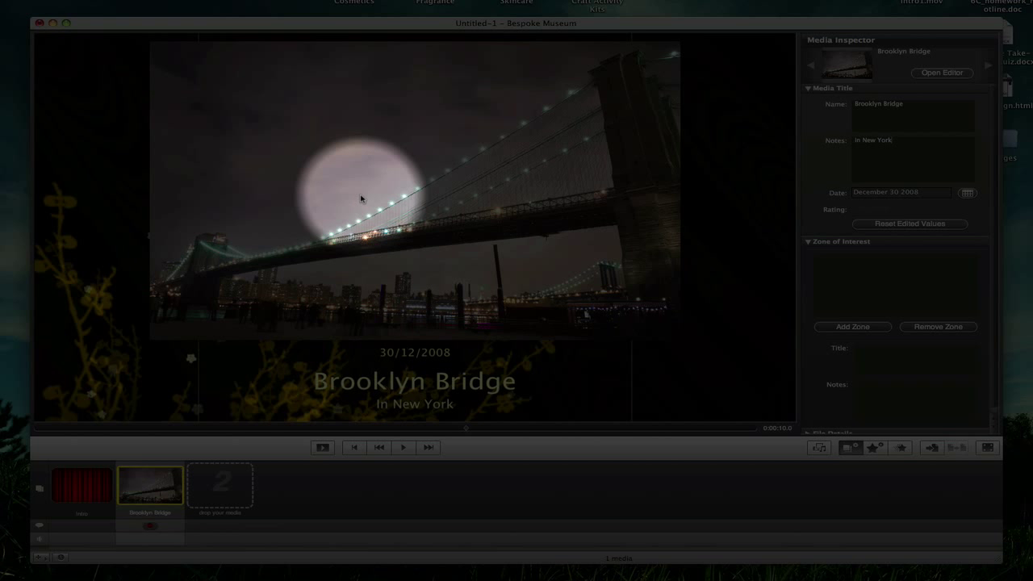
pyautogui.click(880, 209)
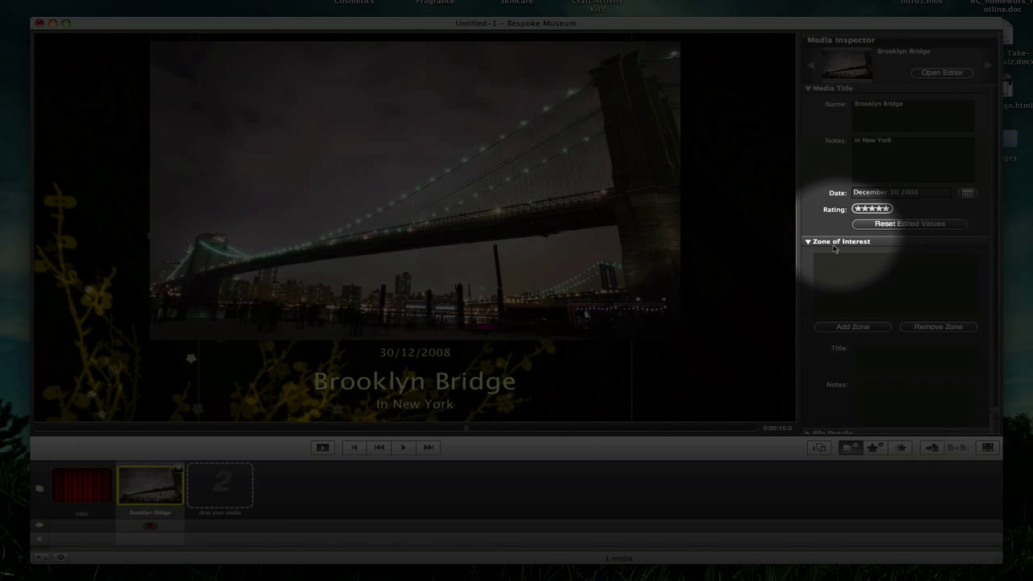
pyautogui.click(854, 329)
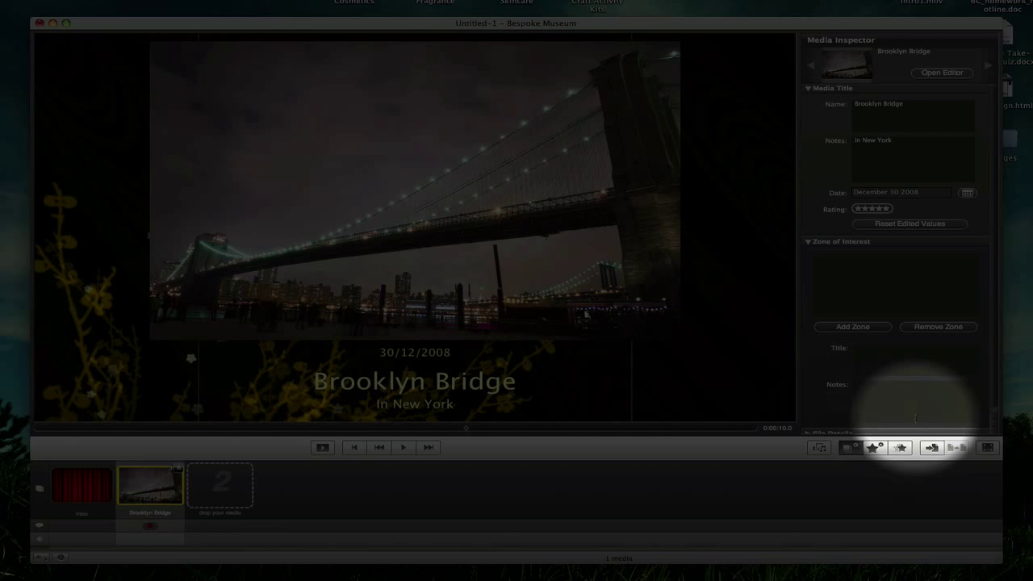
pyautogui.click(995, 212)
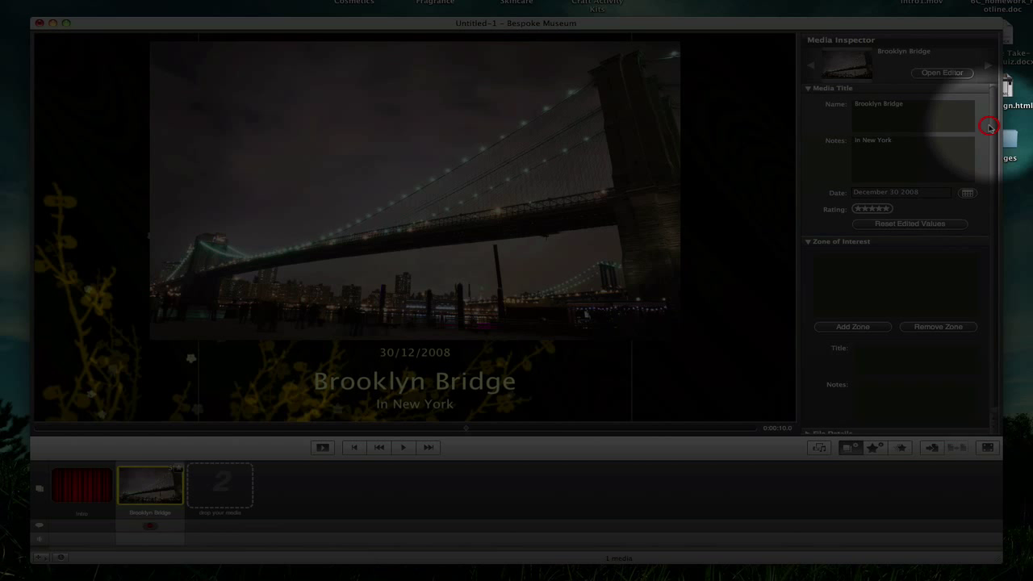
pyautogui.scroll(1, 976, 175)
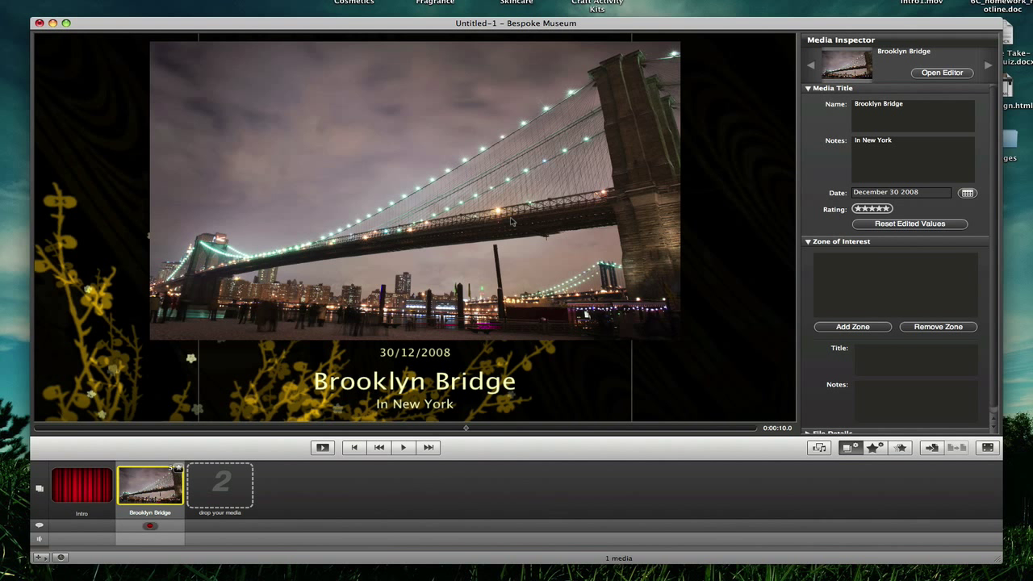
# Step: Add a zone of interest around the bridge's right side, then remove it
pyautogui.click(840, 327)
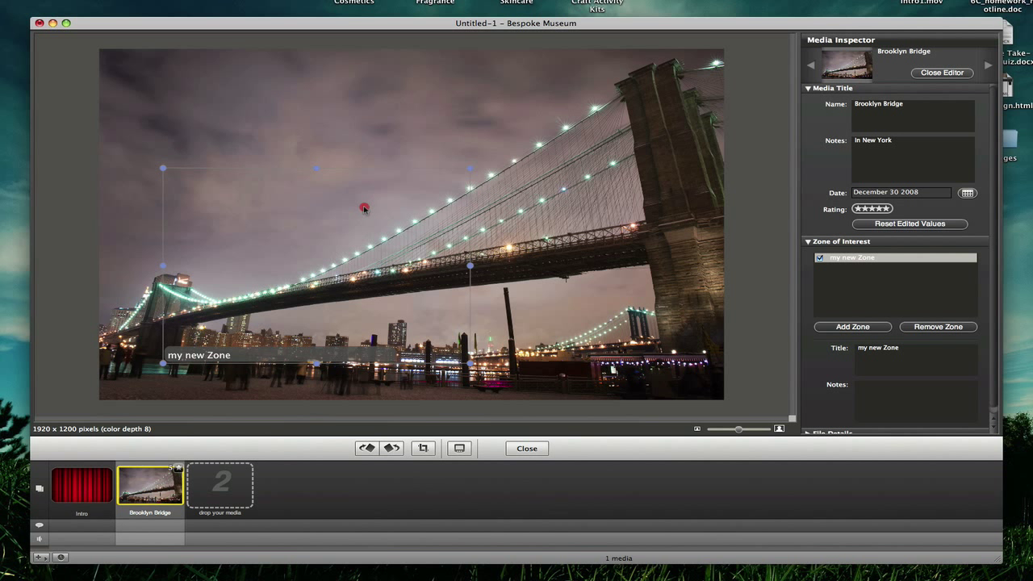
pyautogui.moveTo(363, 203); pyautogui.dragTo(650, 142)
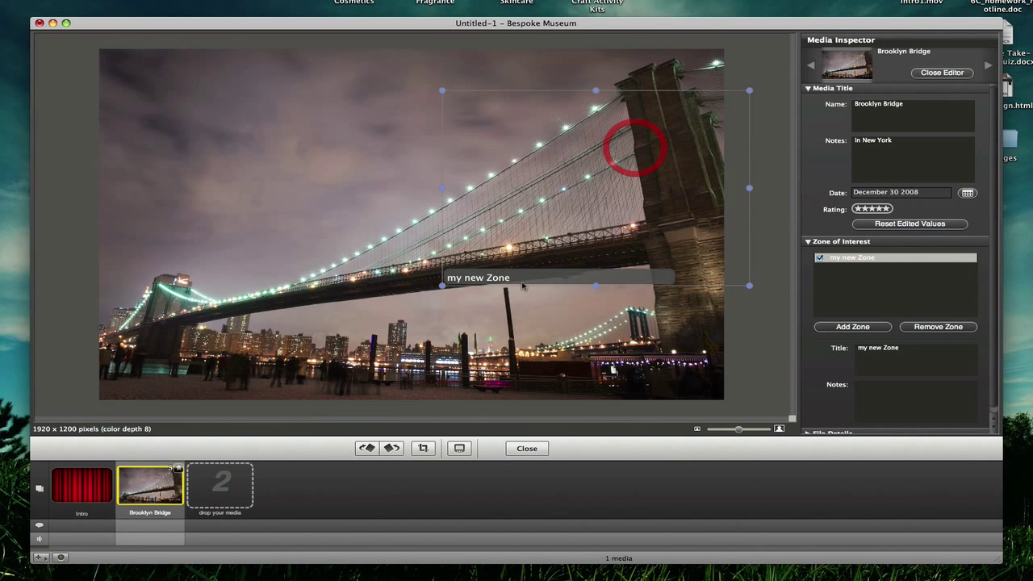
pyautogui.click(969, 327)
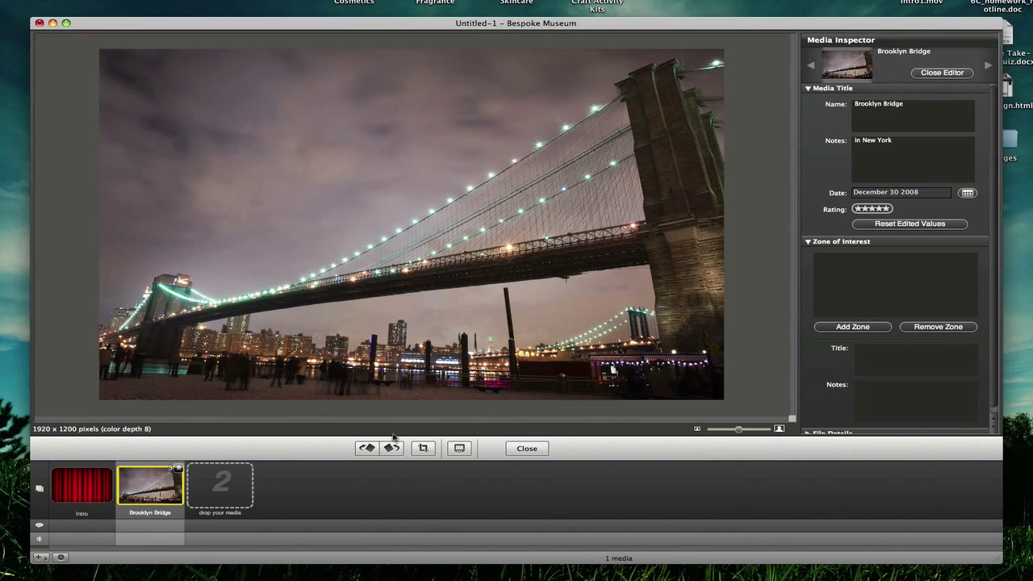
# Step: Close the zone editor and play the slideshow from the KnowYourMac intro
pyautogui.click(524, 448)
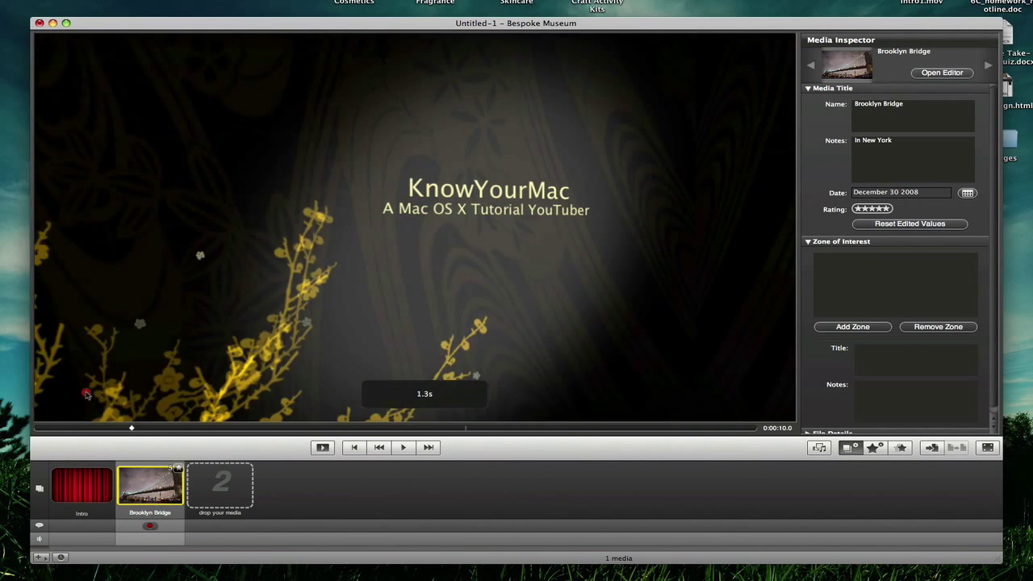
pyautogui.click(403, 448)
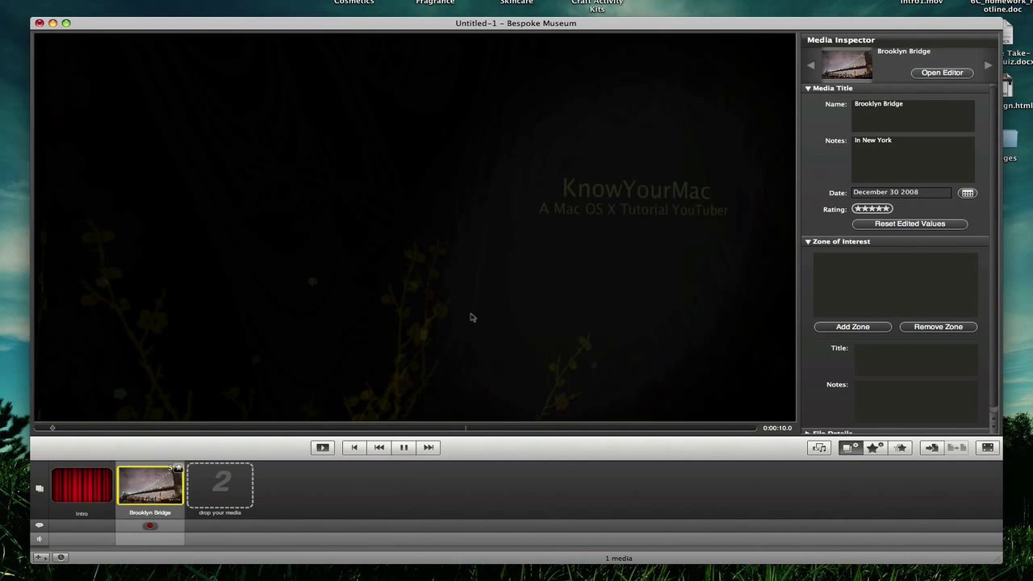
# Step: Pause the preview and browse the theme list, peeking at the Bespoke Museum variants
pyautogui.click(404, 447)
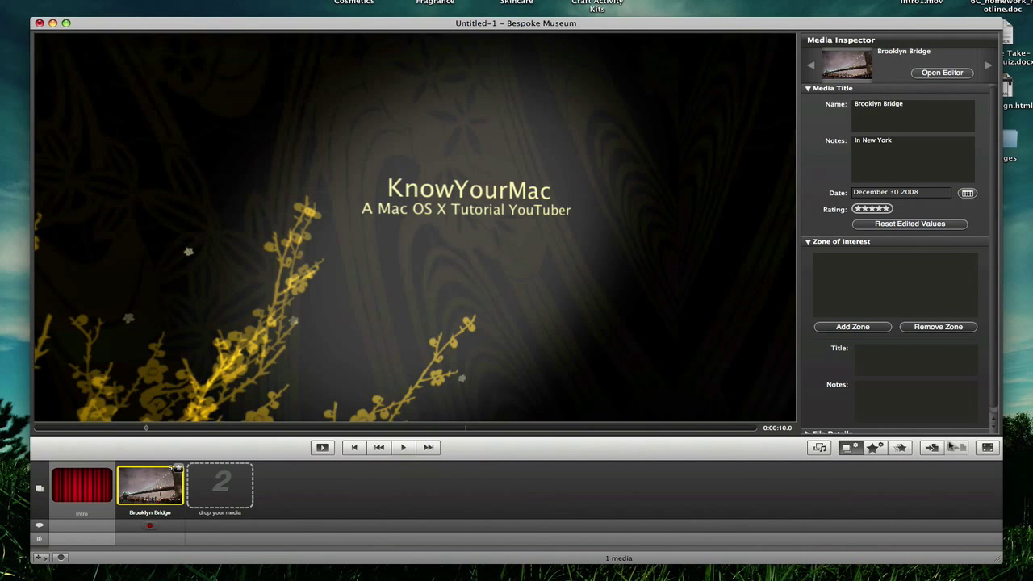
pyautogui.click(903, 448)
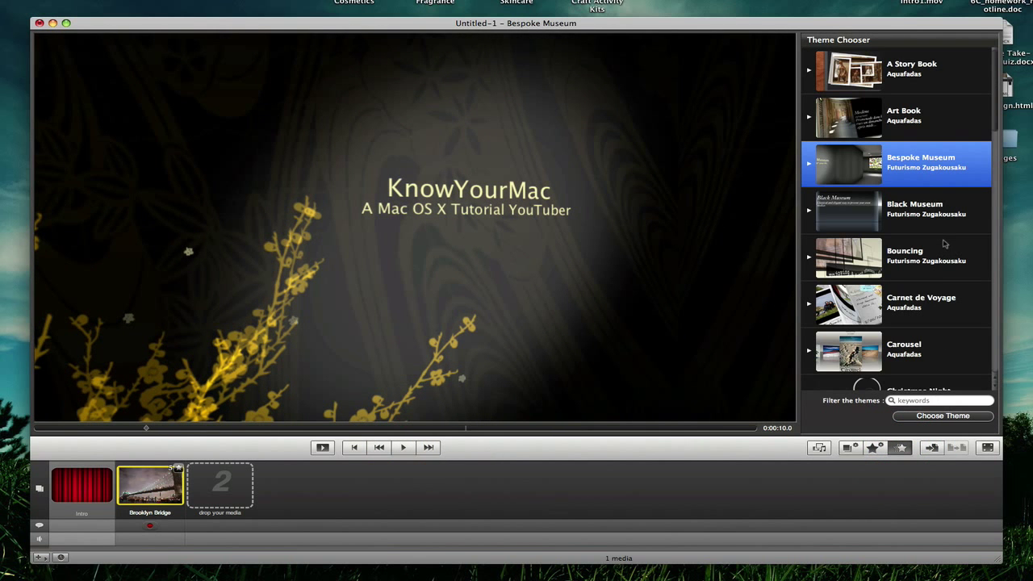
pyautogui.scroll(-1, 934, 230)
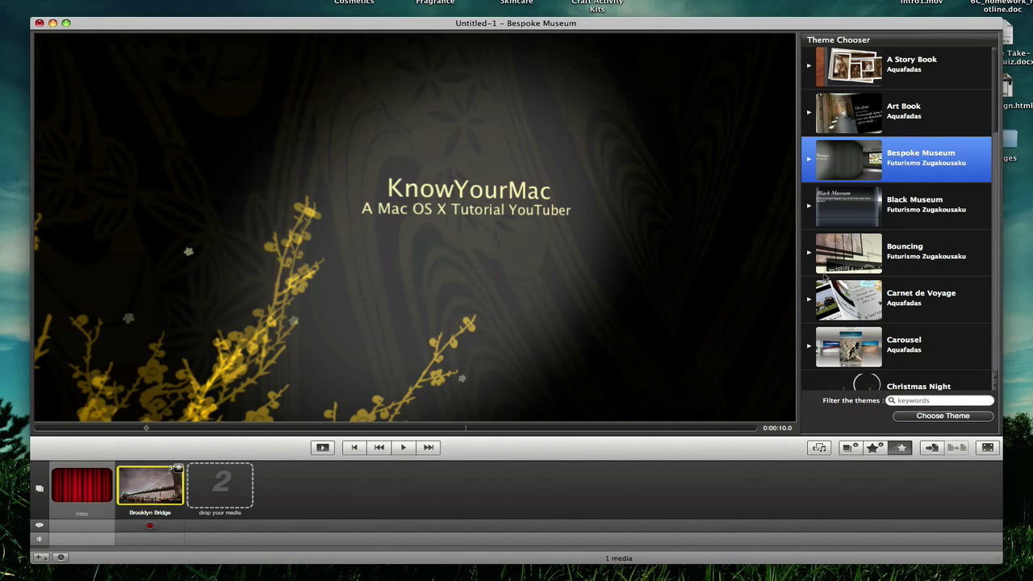
pyautogui.click(809, 156)
pyautogui.click(809, 155)
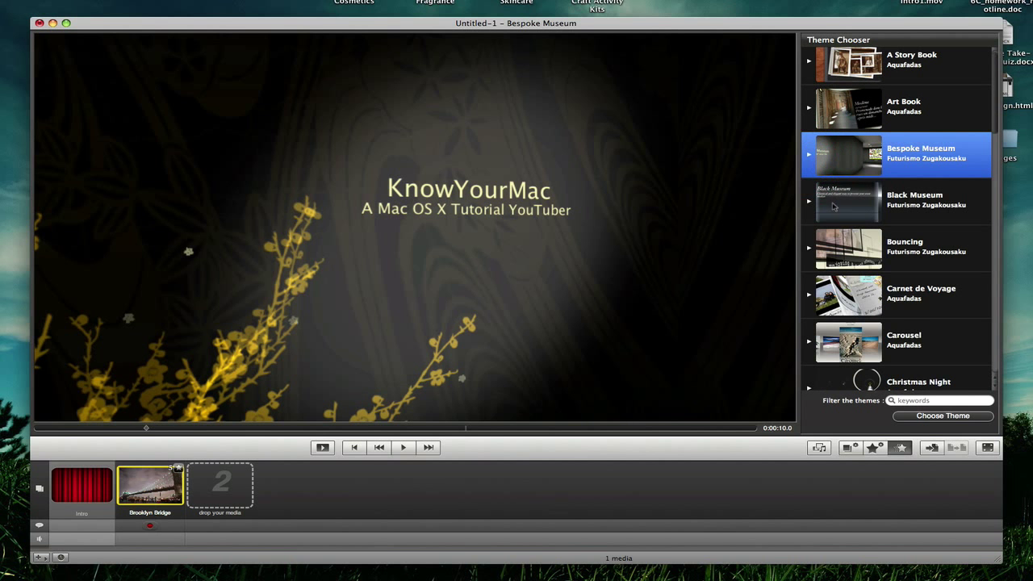
pyautogui.scroll(-10, 835, 209)
pyautogui.scroll(10, 835, 210)
pyautogui.scroll(-10, 835, 210)
pyautogui.scroll(10, 836, 210)
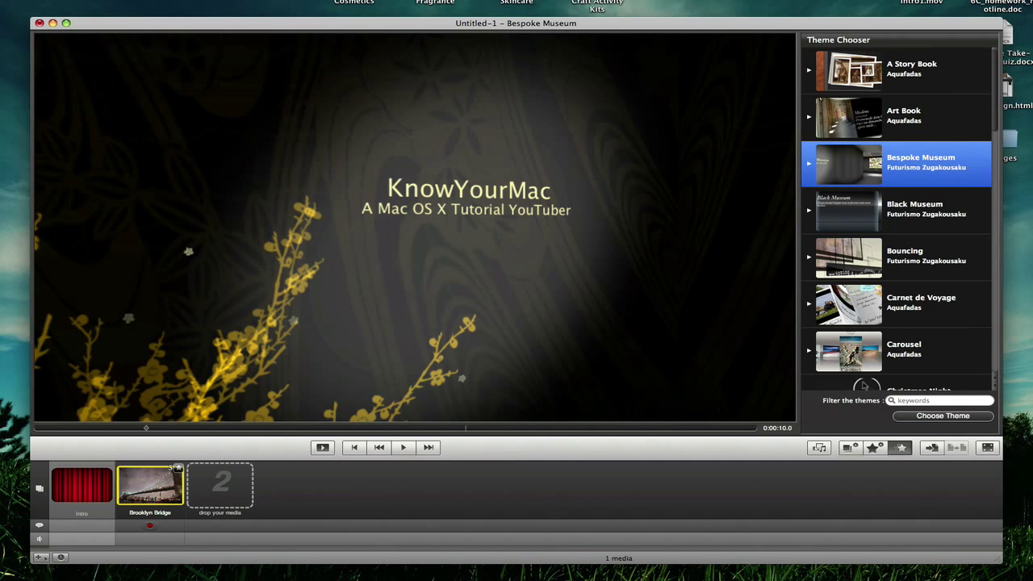
# Step: Expand and collapse the Timings, Text Color, Wall and Floor composition settings
pyautogui.click(873, 448)
pyautogui.click(828, 54)
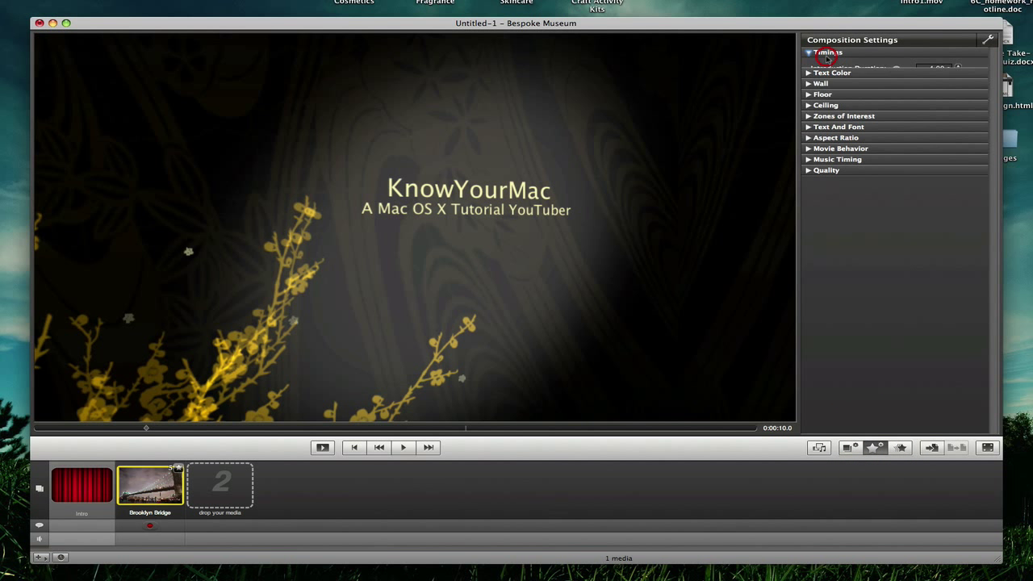
pyautogui.click(828, 54)
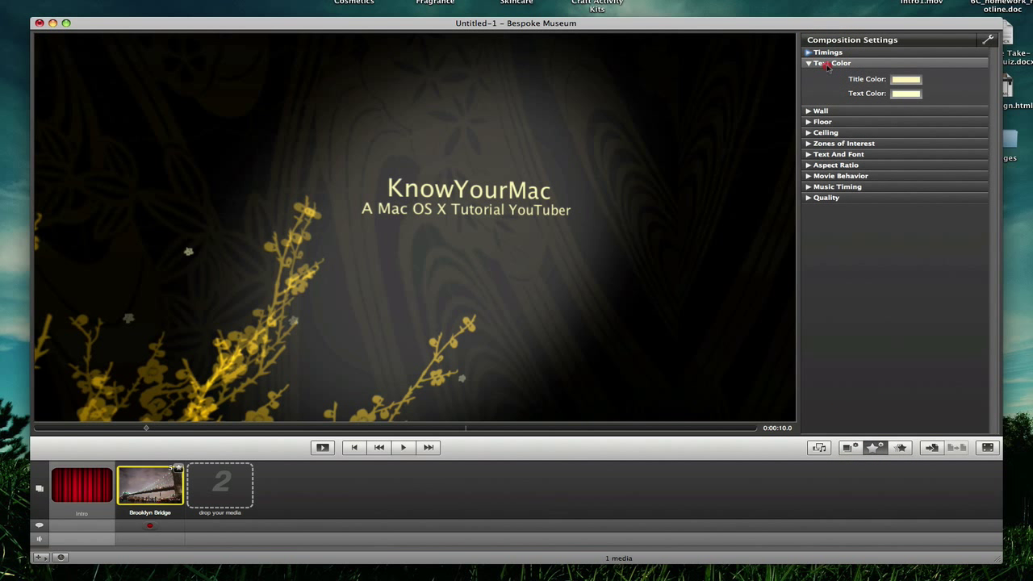
pyautogui.click(829, 63)
pyautogui.click(822, 73)
pyautogui.click(821, 73)
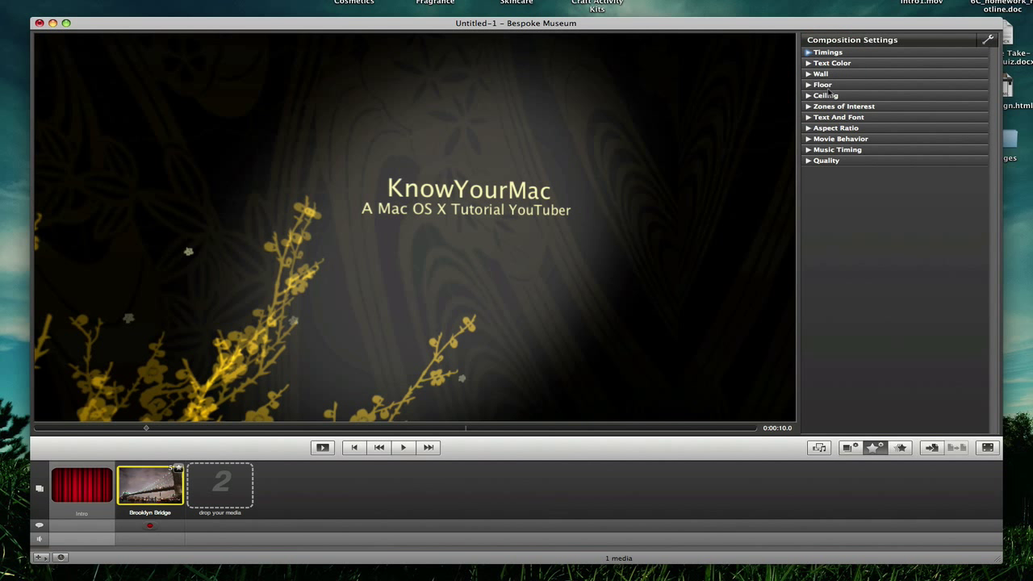
pyautogui.click(822, 85)
pyautogui.click(811, 84)
# Step: Discard the previous slideshow and create a new composition with Time Machine's Default variation
pyautogui.click(39, 22)
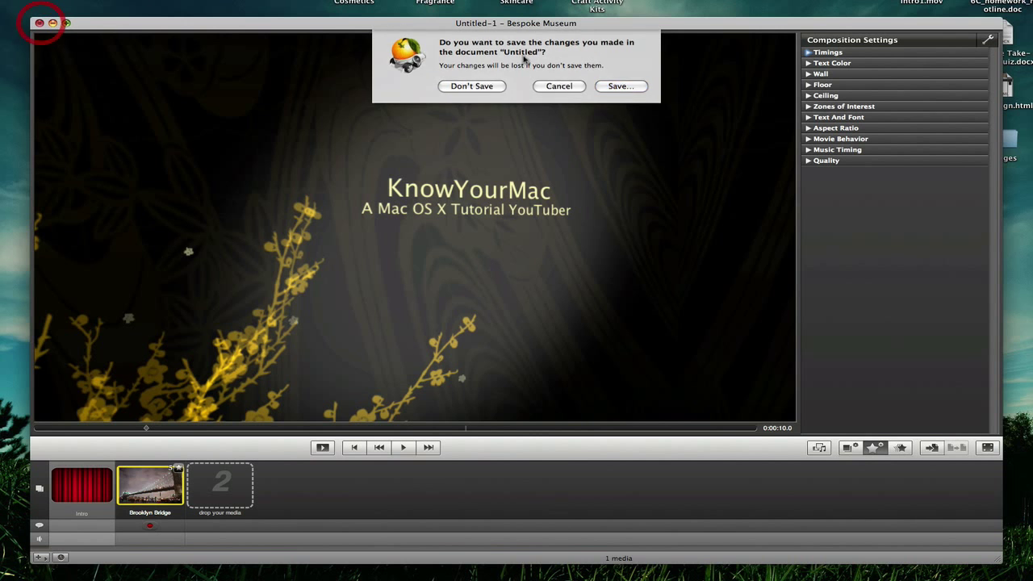
pyautogui.click(476, 85)
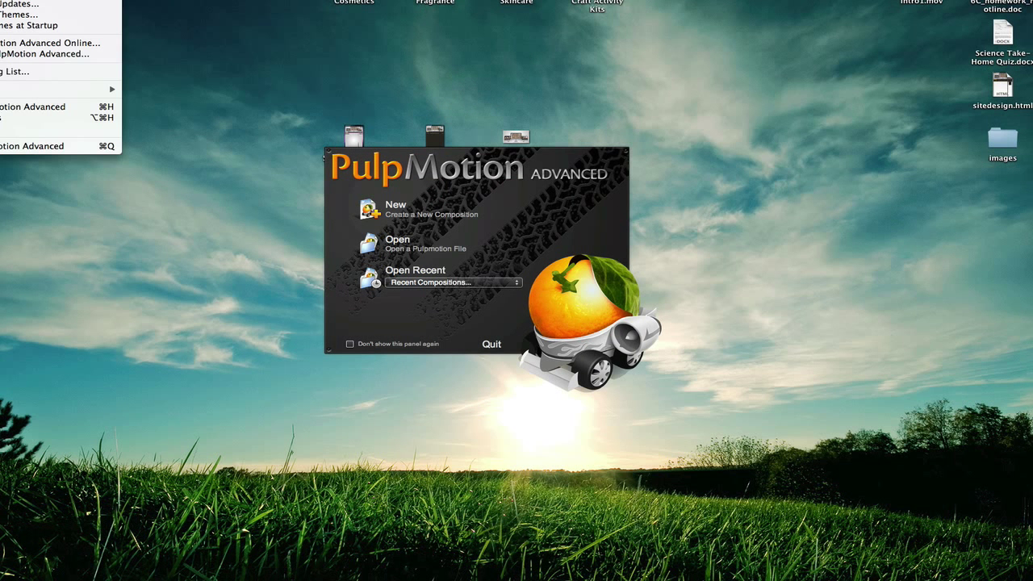
pyautogui.click(167, 56)
pyautogui.click(415, 212)
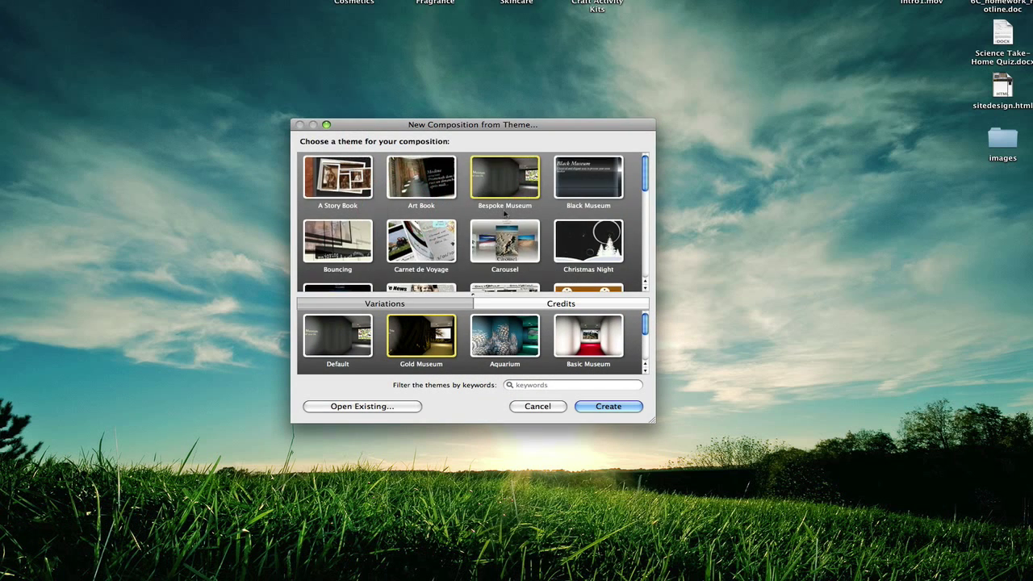
pyautogui.scroll(-10, 505, 214)
pyautogui.click(321, 252)
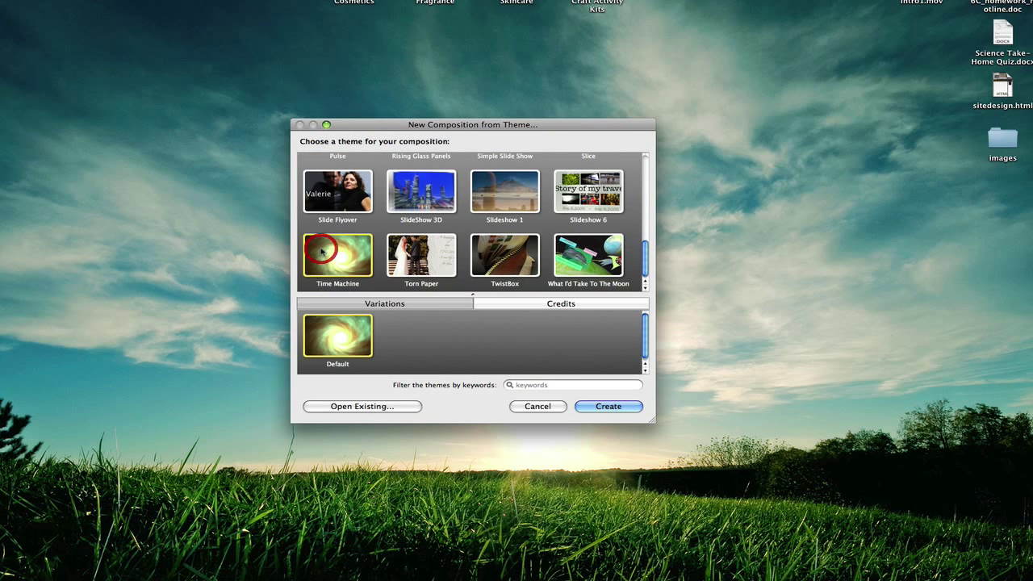
pyautogui.doubleClick(353, 341)
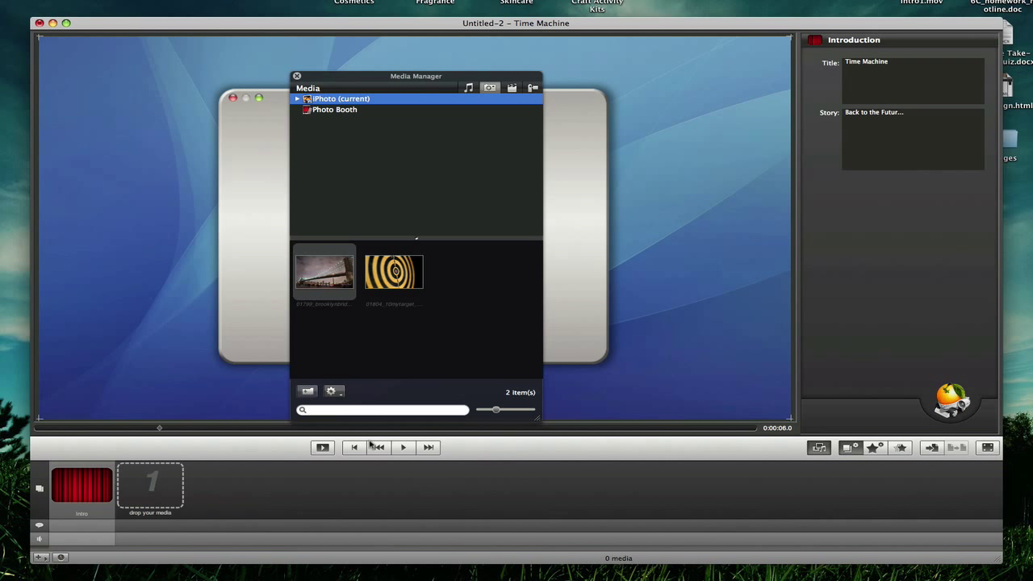
# Step: Close the Media Manager, play the Time Machine intro, then scrub back to about 1.8 seconds
pyautogui.click(296, 76)
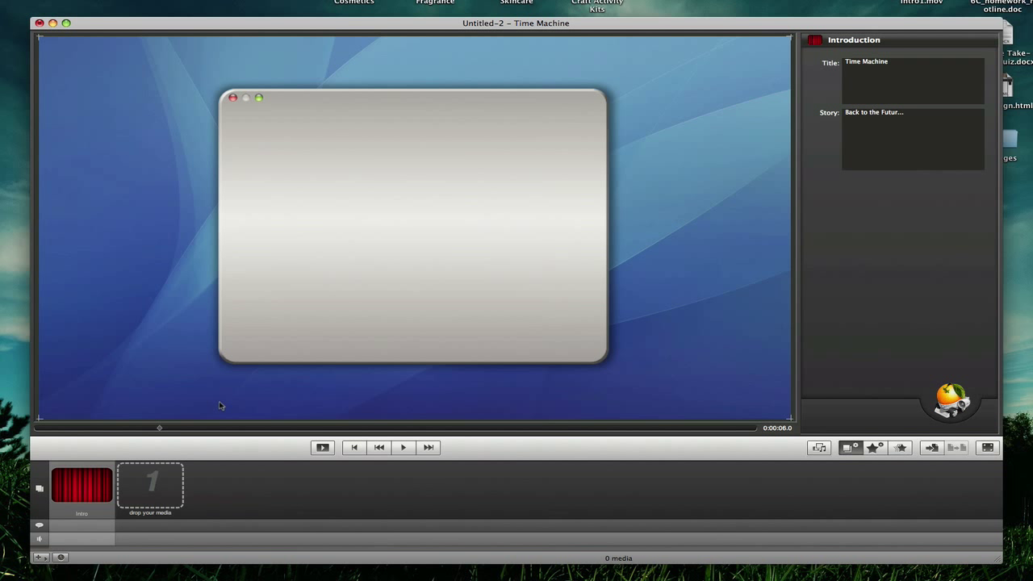
pyautogui.moveTo(163, 430); pyautogui.dragTo(33, 428)
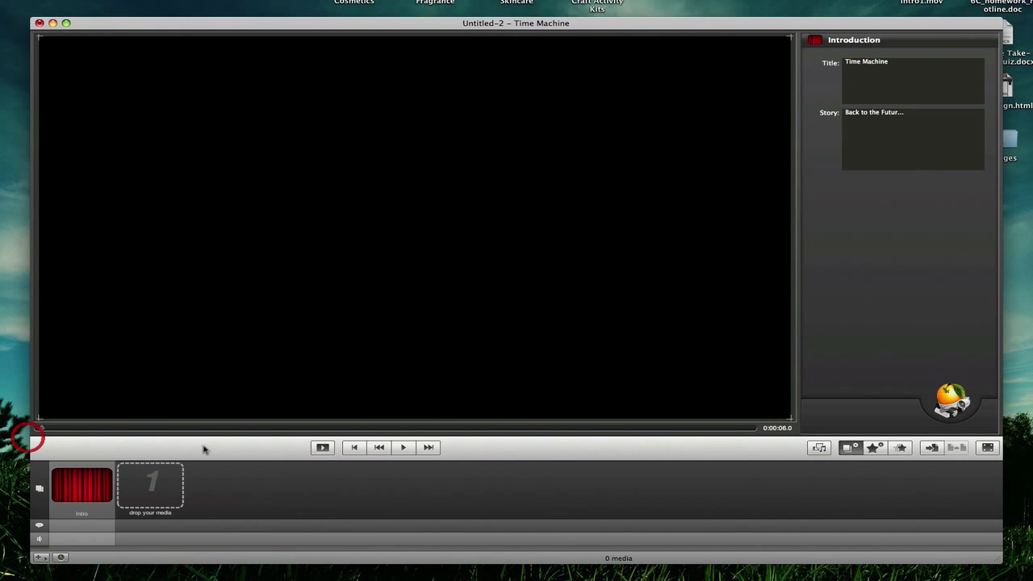
pyautogui.click(403, 448)
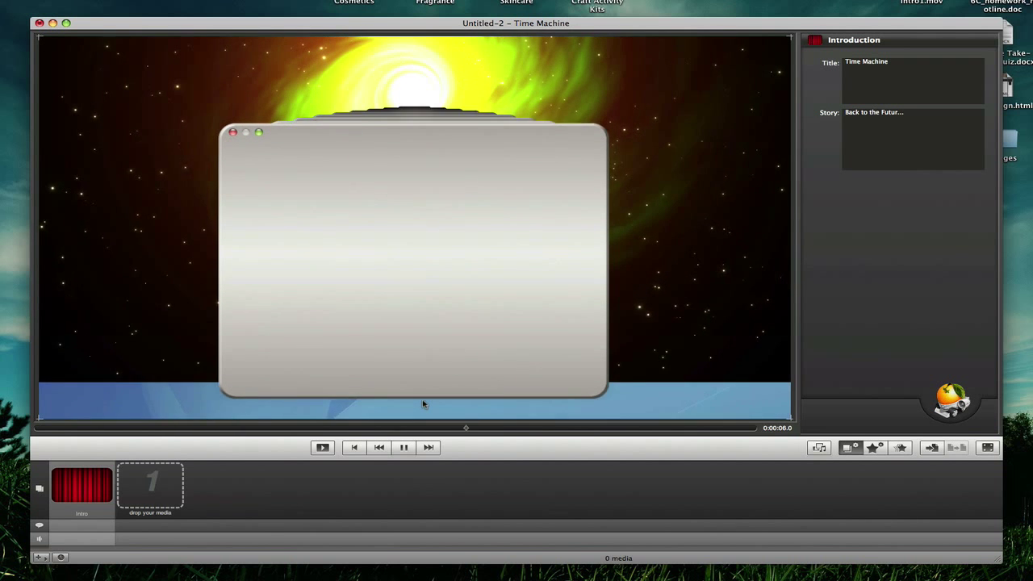
pyautogui.click(406, 448)
pyautogui.moveTo(407, 428); pyautogui.dragTo(254, 433)
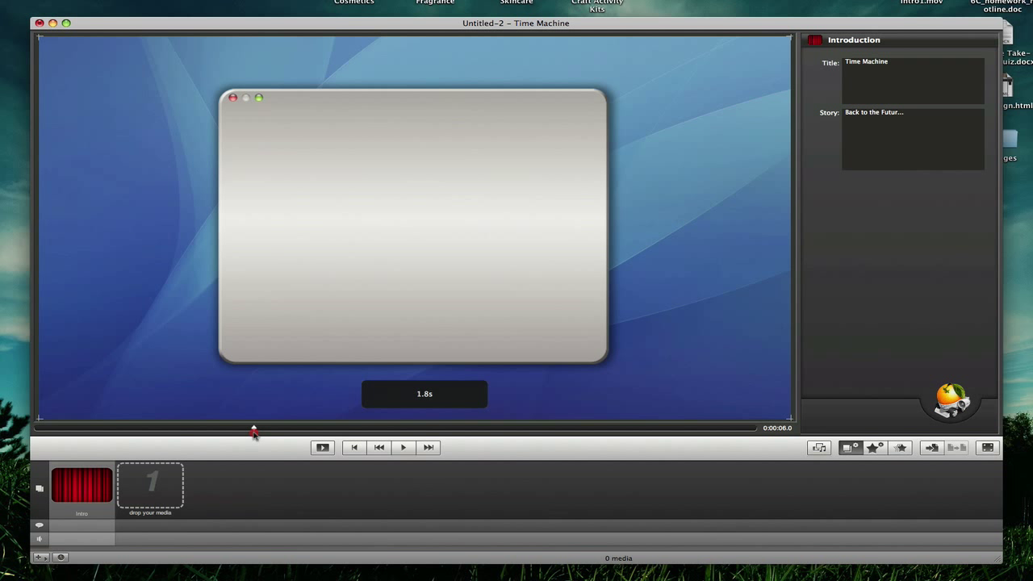
pyautogui.moveTo(254, 433); pyautogui.dragTo(228, 429)
# Step: Place the yellow target photo as slide 1 from the Media Manager
pyautogui.click(819, 448)
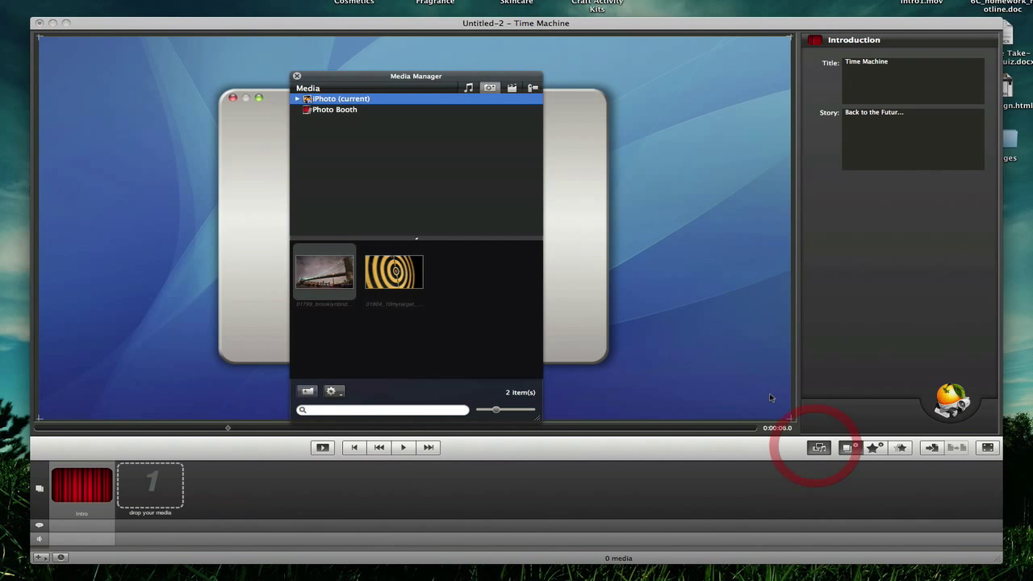
pyautogui.moveTo(395, 290); pyautogui.dragTo(157, 487)
pyautogui.click(297, 77)
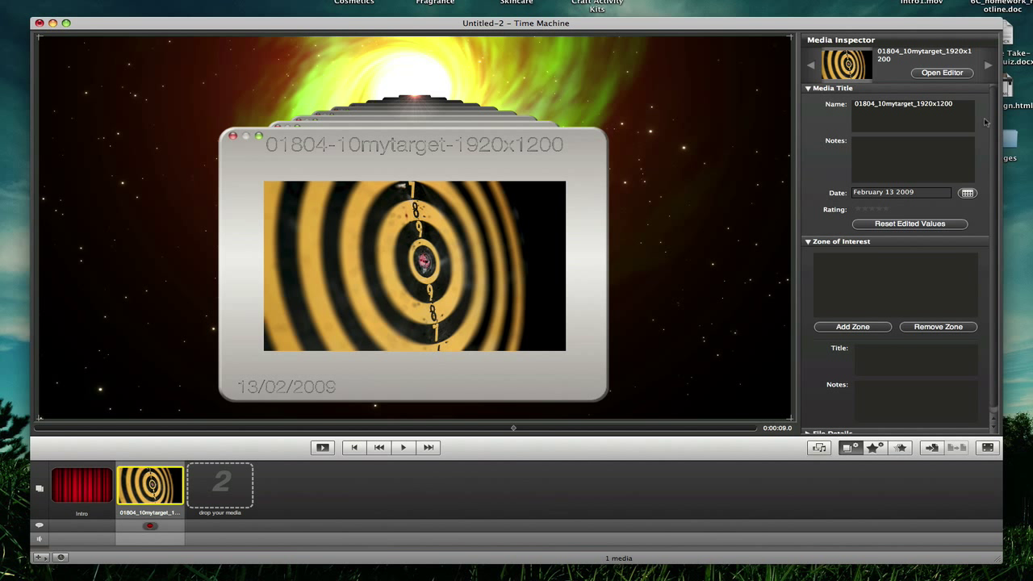
# Step: Rename the photo to 'Target' in the Media Inspector and play the slide preview
pyautogui.click(775, 111)
pyautogui.doubleClick(927, 105)
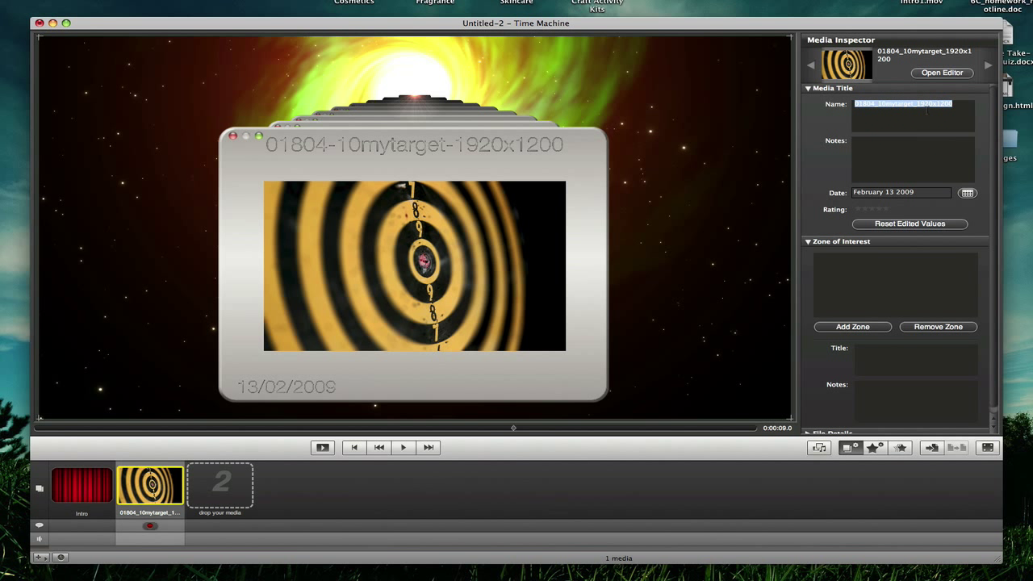
pyautogui.write('Target')
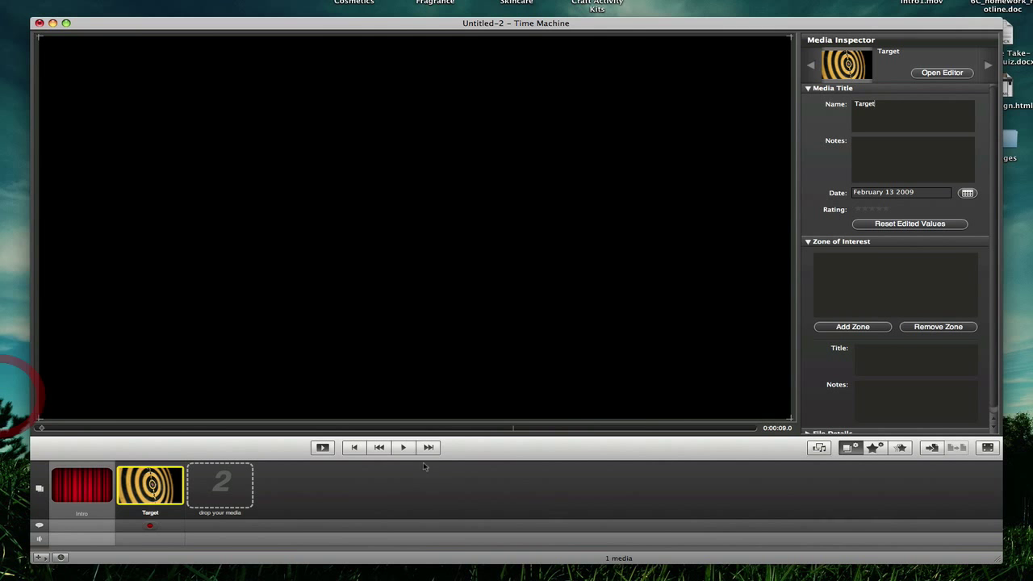
pyautogui.click(404, 448)
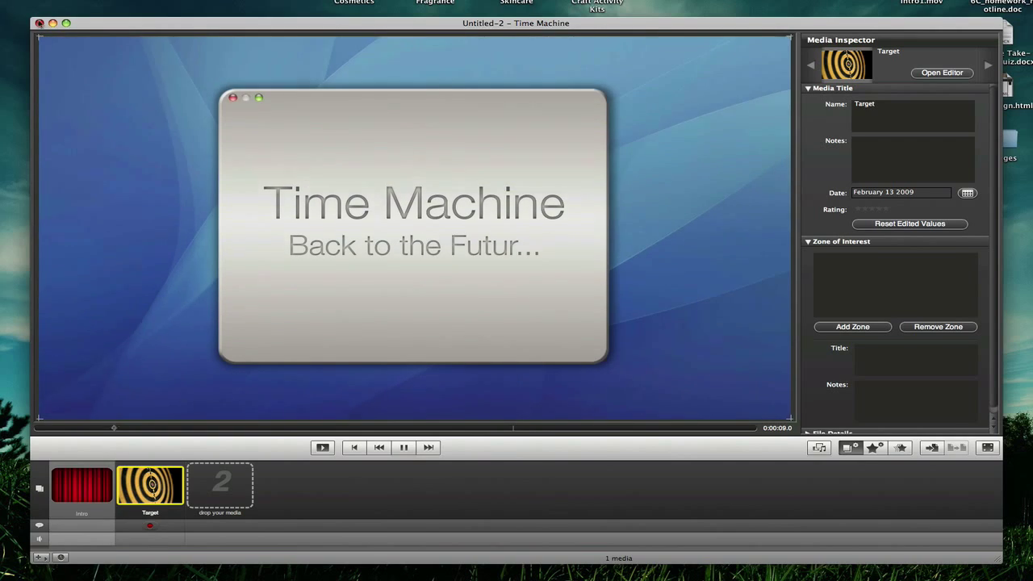
# Step: Discard the Time Machine slideshow unsaved and create a new composition from a Factory theme variation
pyautogui.click(39, 22)
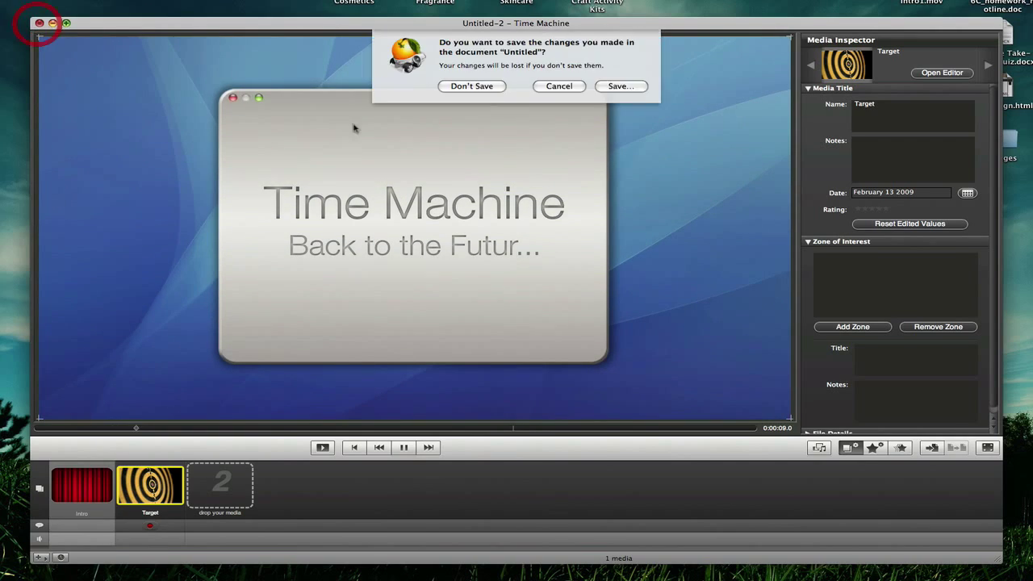
pyautogui.click(461, 86)
pyautogui.click(435, 220)
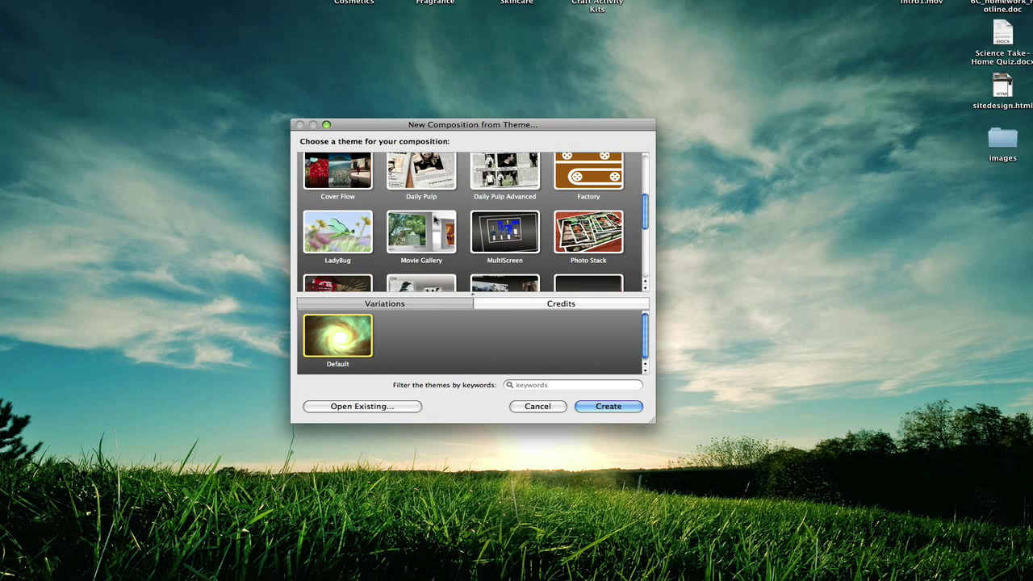
pyautogui.click(582, 224)
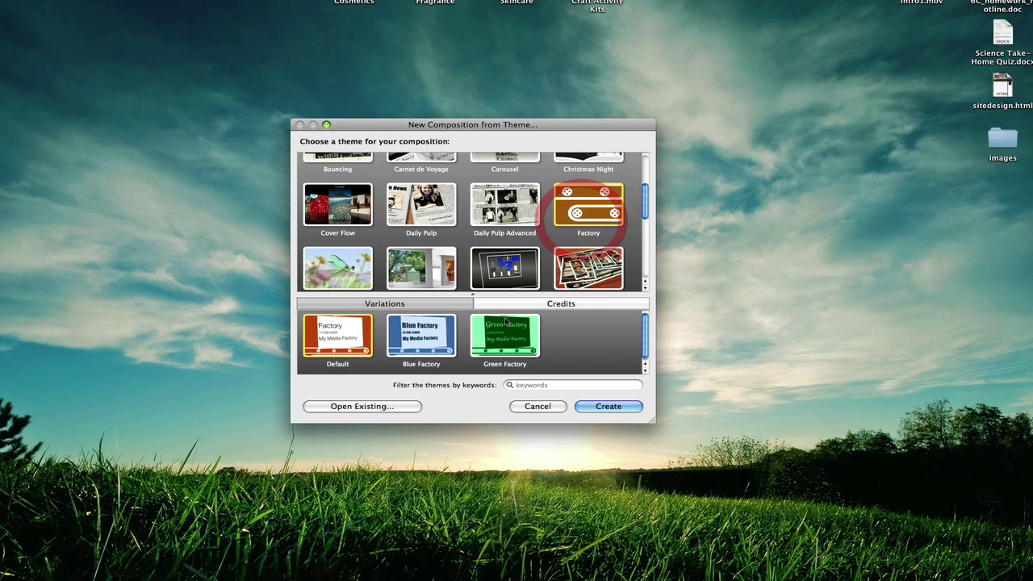
pyautogui.doubleClick(358, 335)
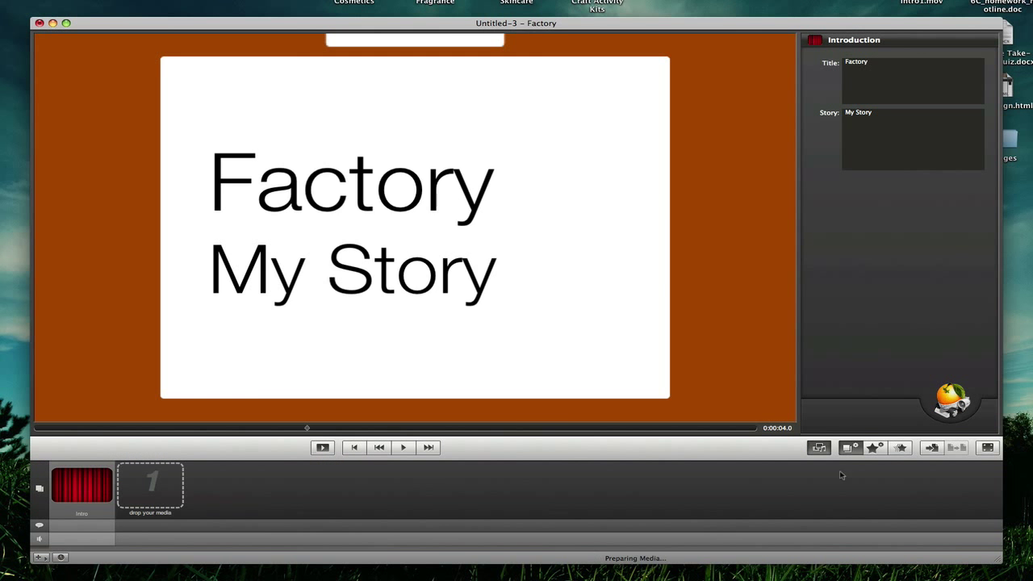
# Step: Place the Brooklyn Bridge photo as slide 1 of the Factory slideshow
pyautogui.click(812, 445)
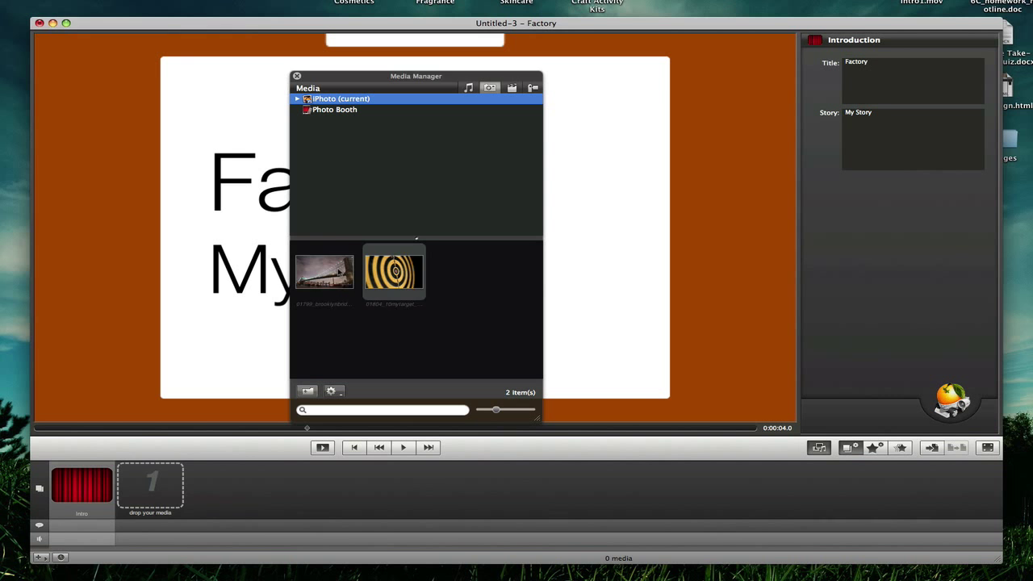
pyautogui.moveTo(324, 272); pyautogui.dragTo(189, 477)
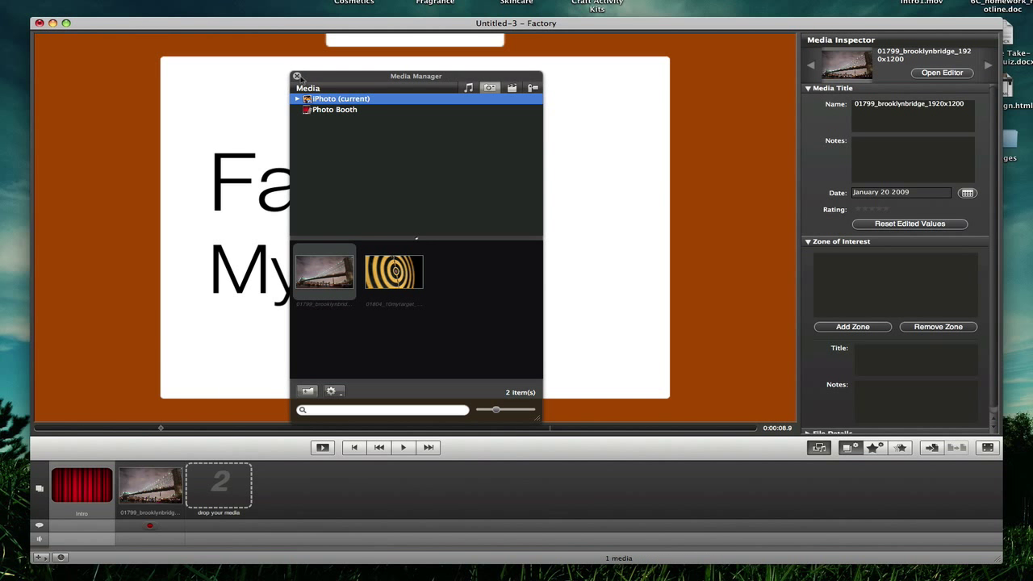
pyautogui.click(297, 76)
# Step: Preview the Factory slideshow from 0.7 seconds, pausing on the bridge photo, then stopping
pyautogui.click(81, 429)
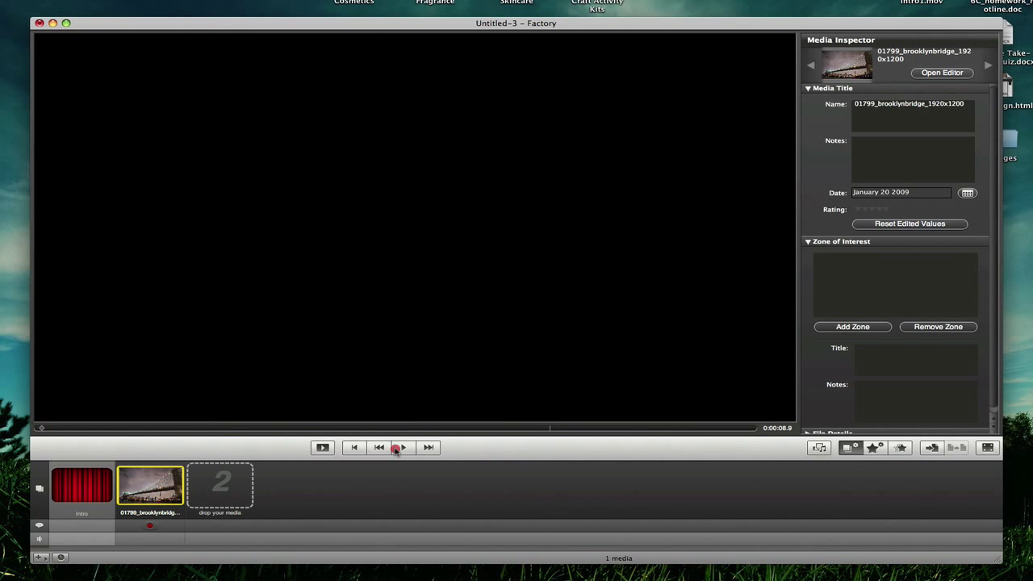
pyautogui.click(403, 447)
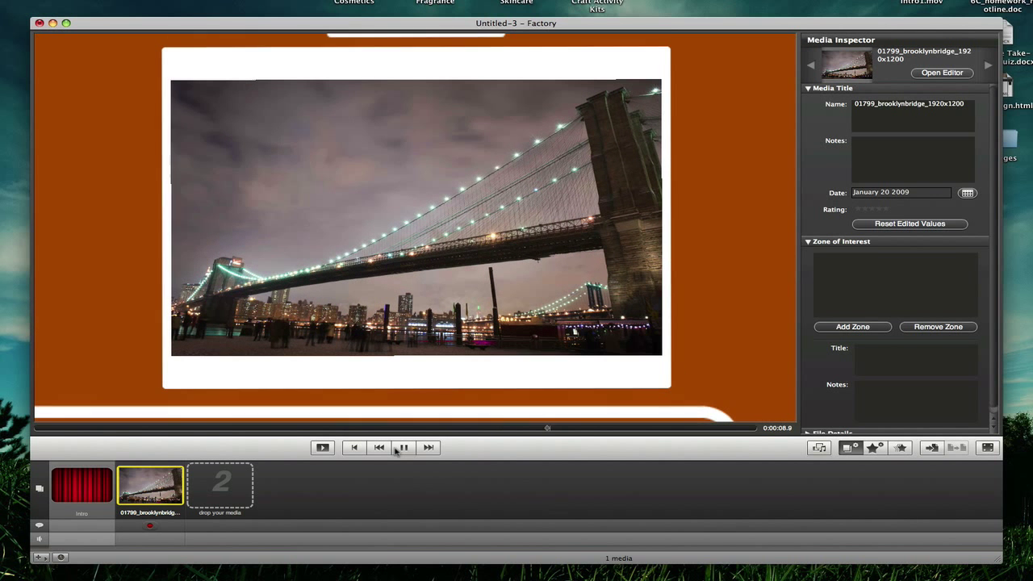
pyautogui.click(397, 449)
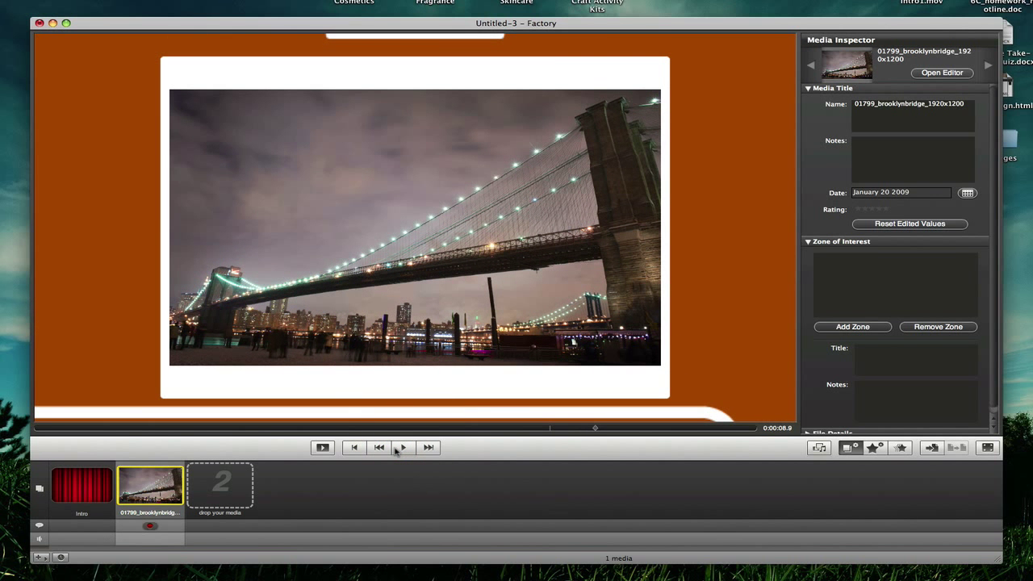
pyautogui.click(398, 449)
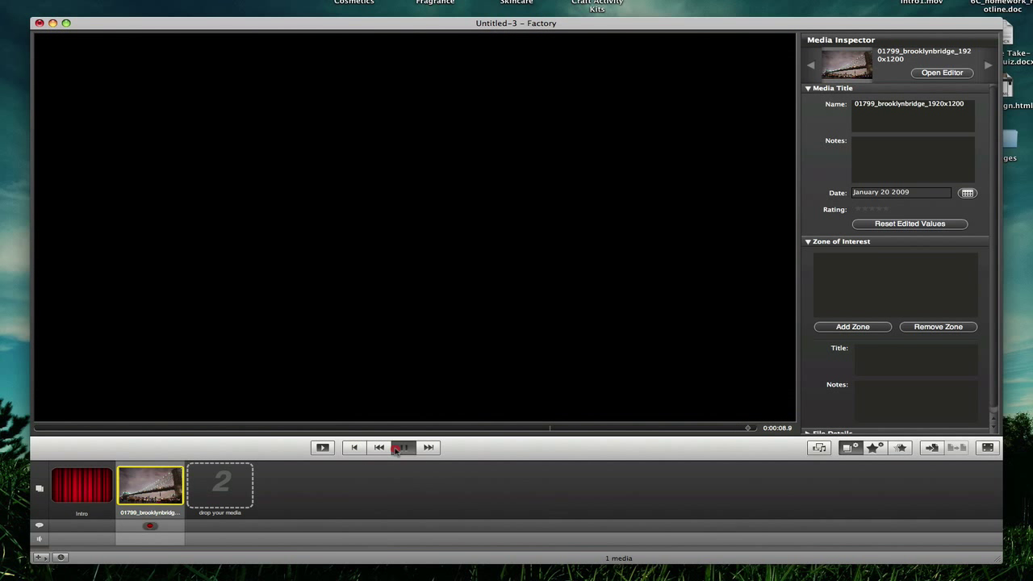
pyautogui.click(397, 449)
# Step: Quit PulpMotion Advanced from its app menu, choosing Don't Save for the Factory slideshow
pyautogui.click(40, 8)
pyautogui.click(122, 24)
pyautogui.click(33, 0)
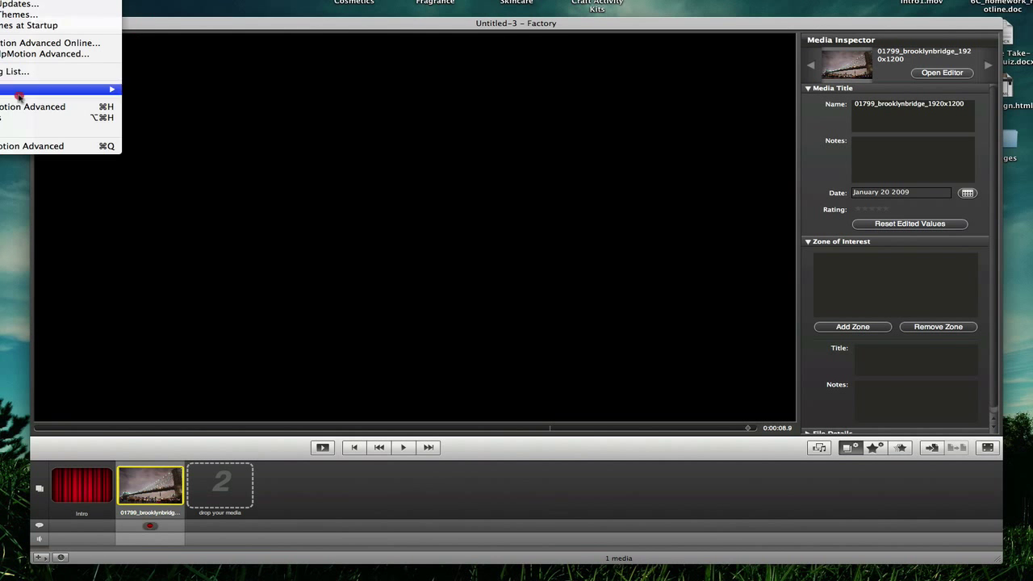
pyautogui.click(19, 146)
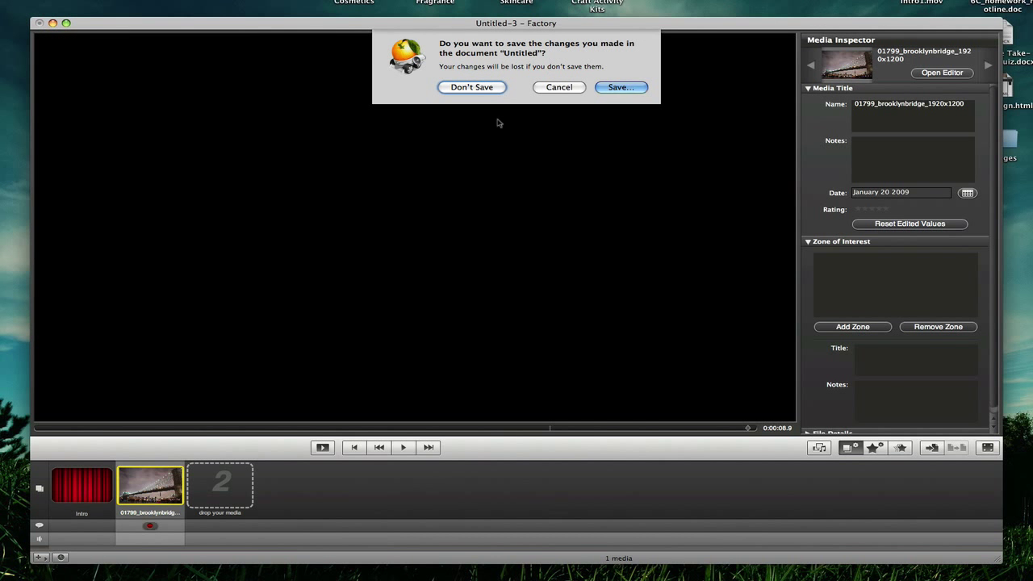
pyautogui.click(471, 87)
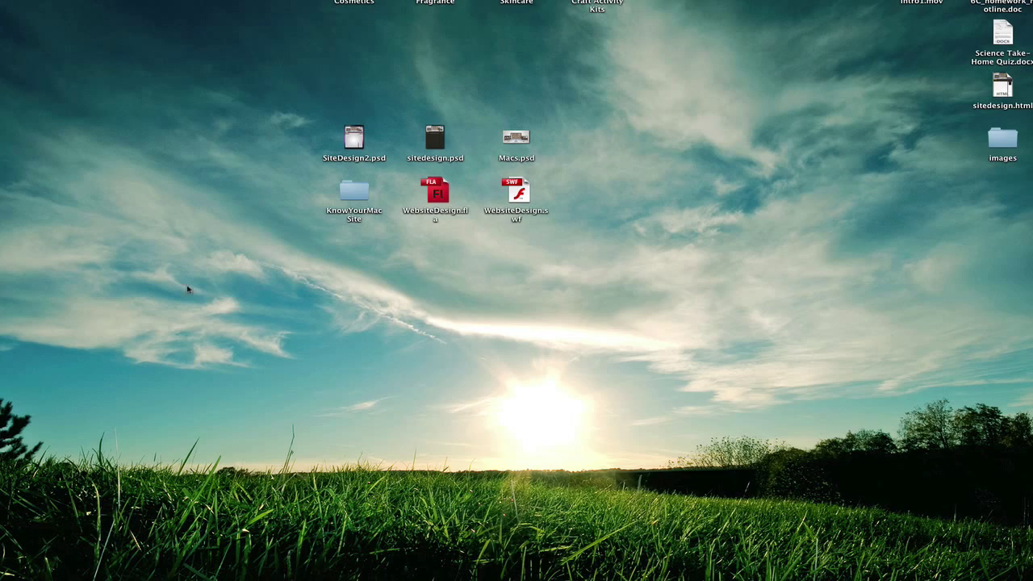